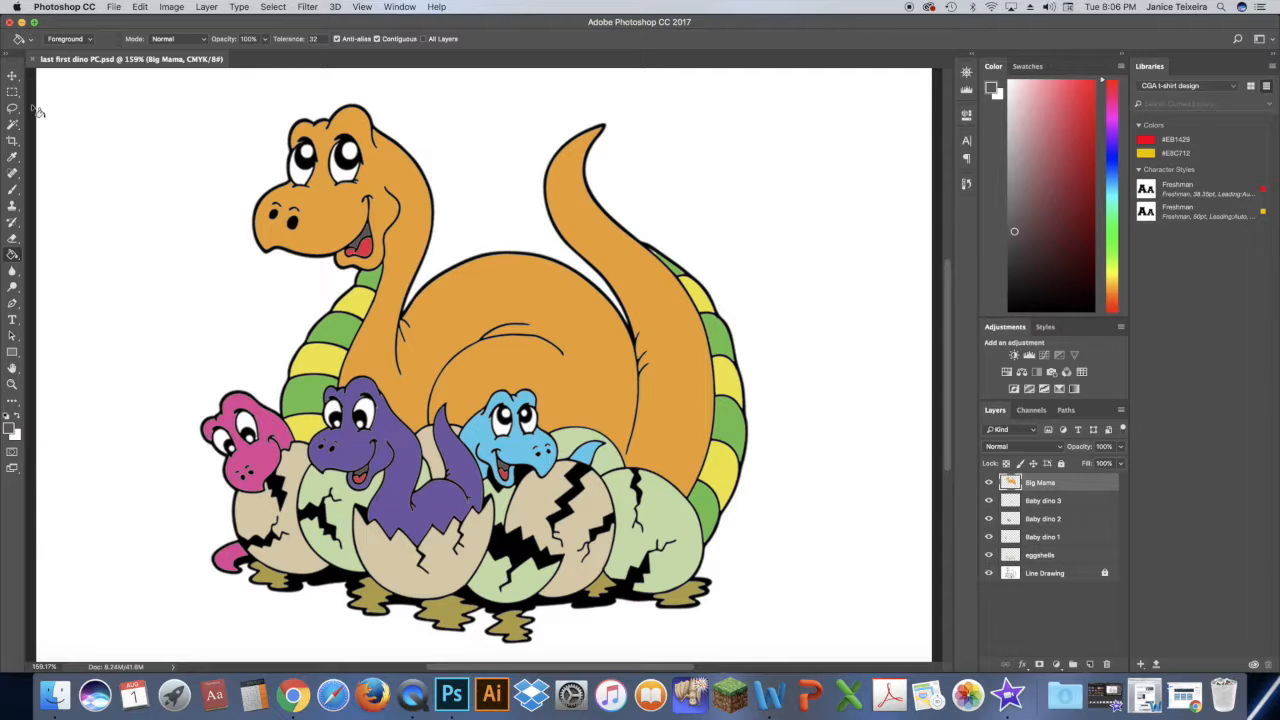
- Add a new layer above Big Mama and name it Landscape
click(1090, 664)
double_click(1037, 480)
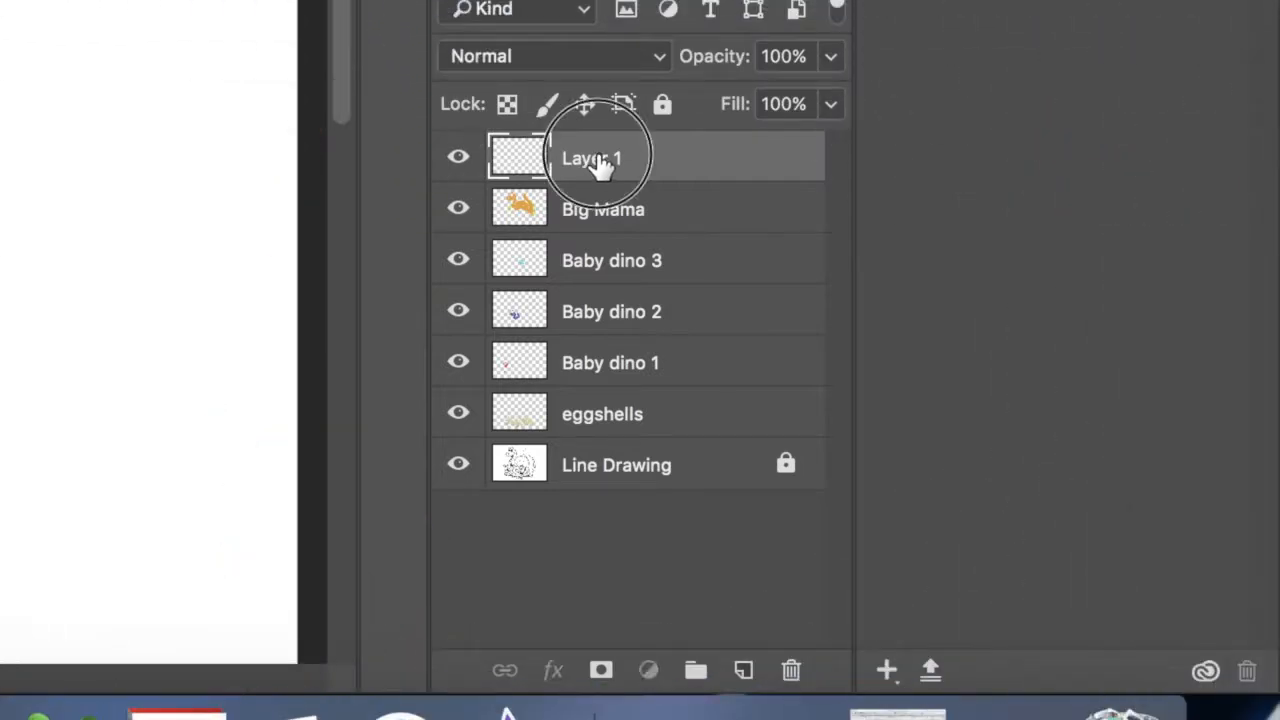
text(L)
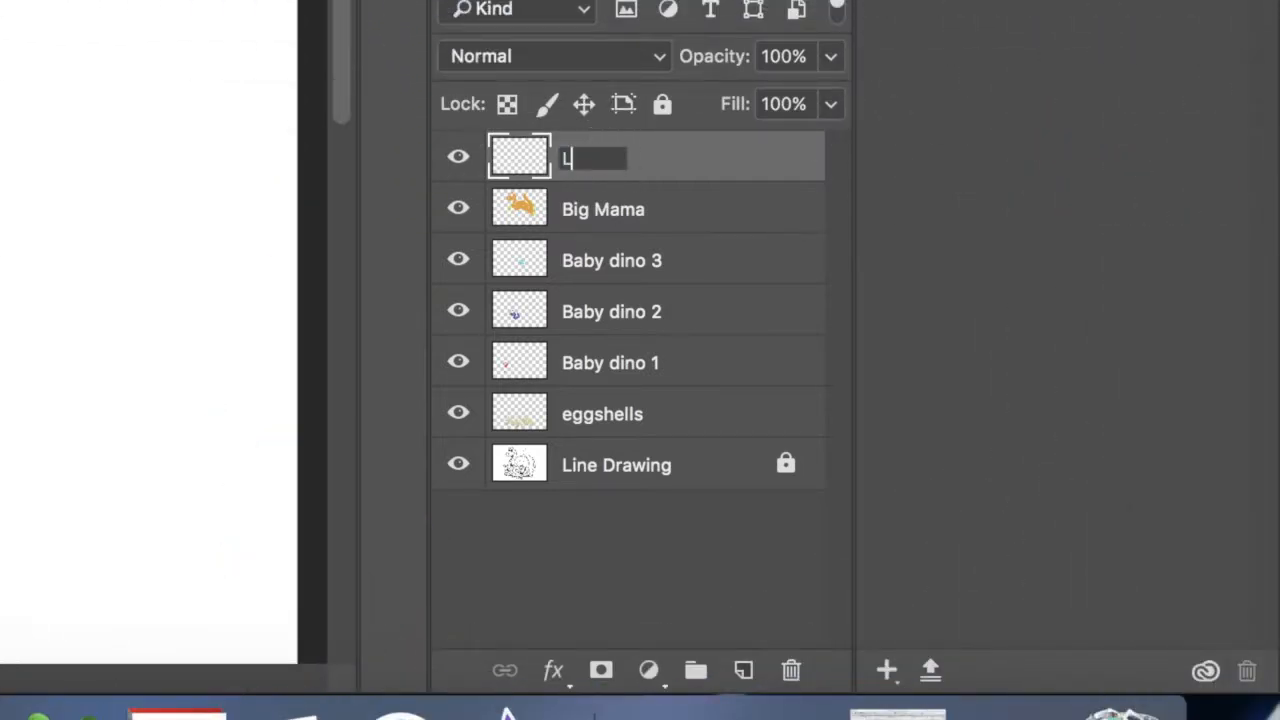
text(andscape)
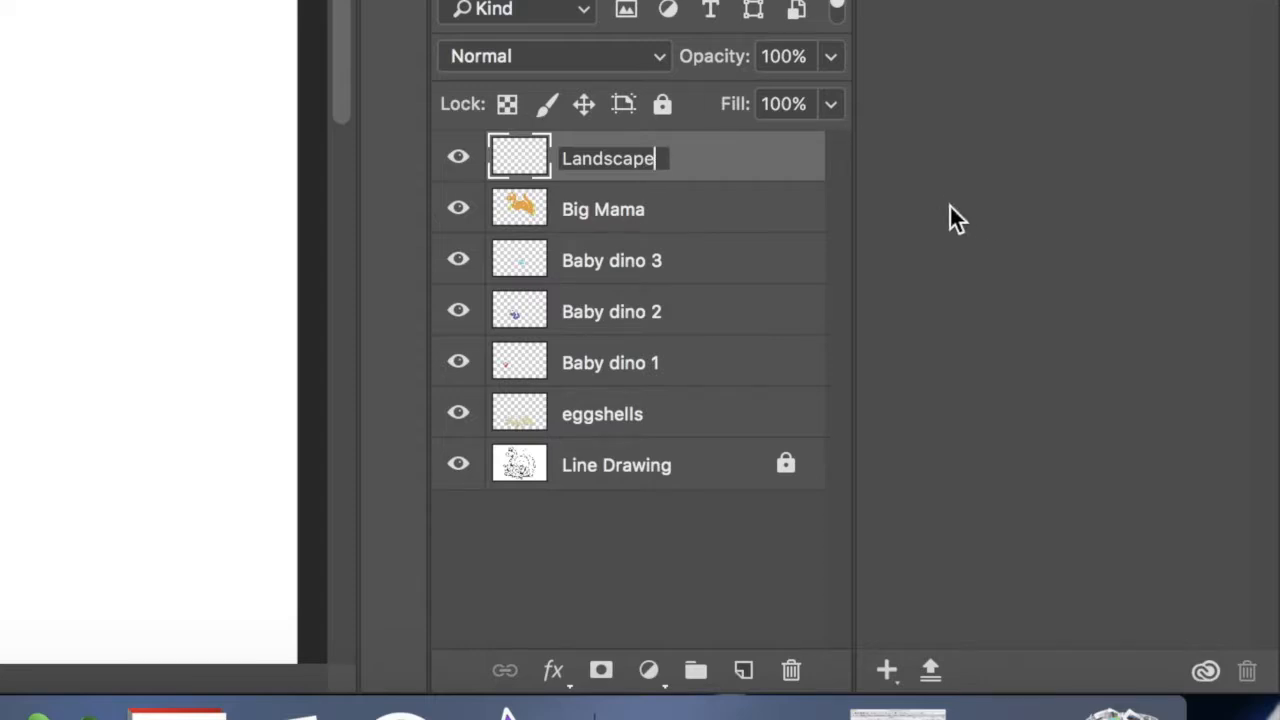
click(780, 161)
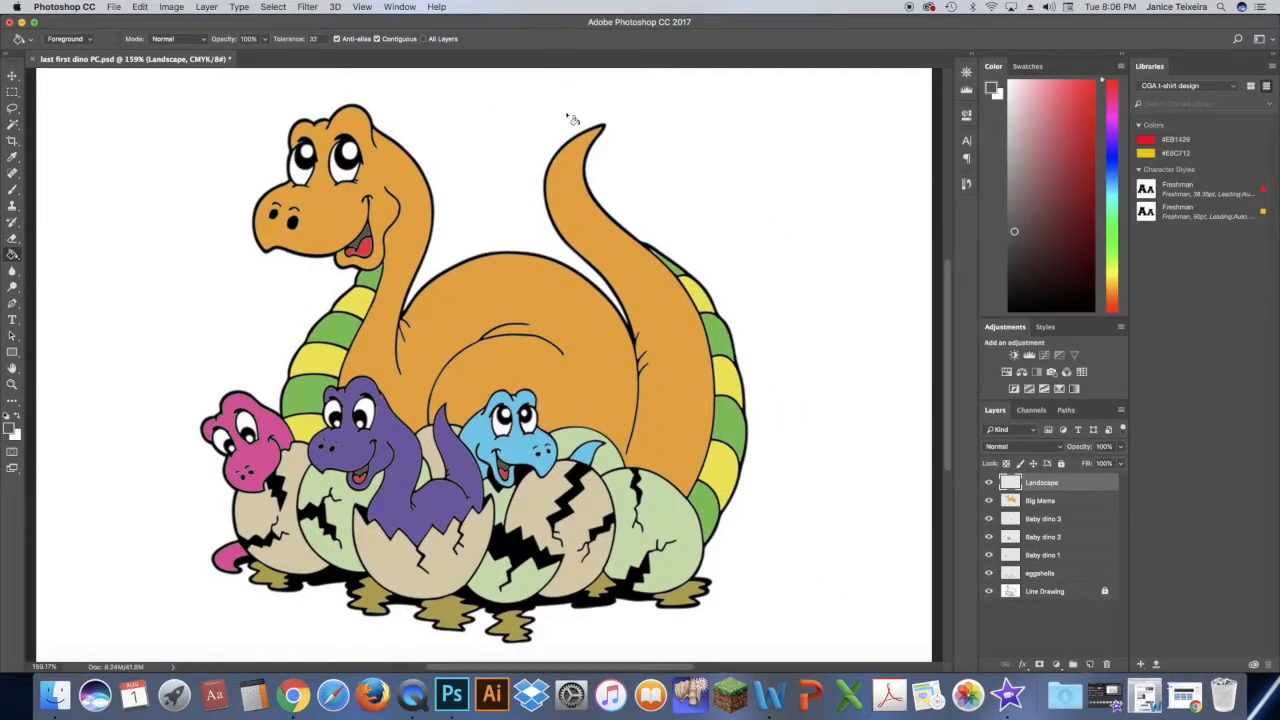
- Switch to Chrome and run a Google image search for landscape in a new tab
click(293, 692)
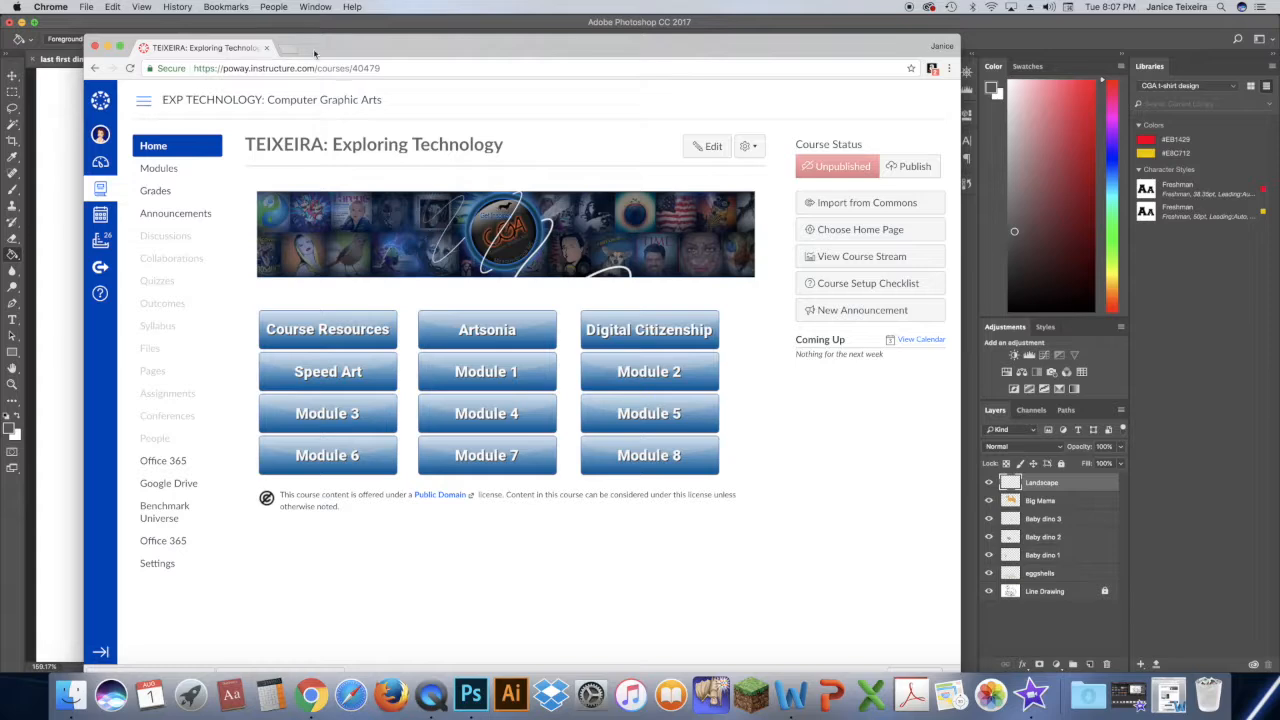
click(290, 48)
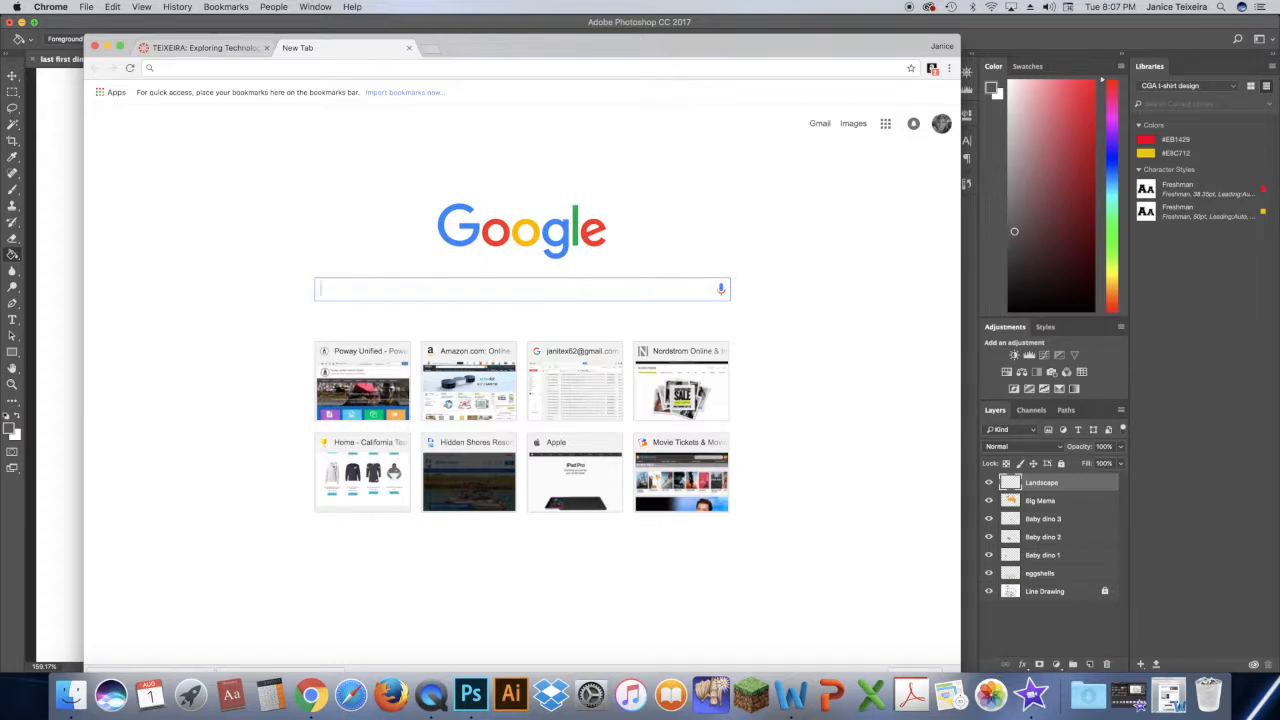
text(landscape)
key(Return)
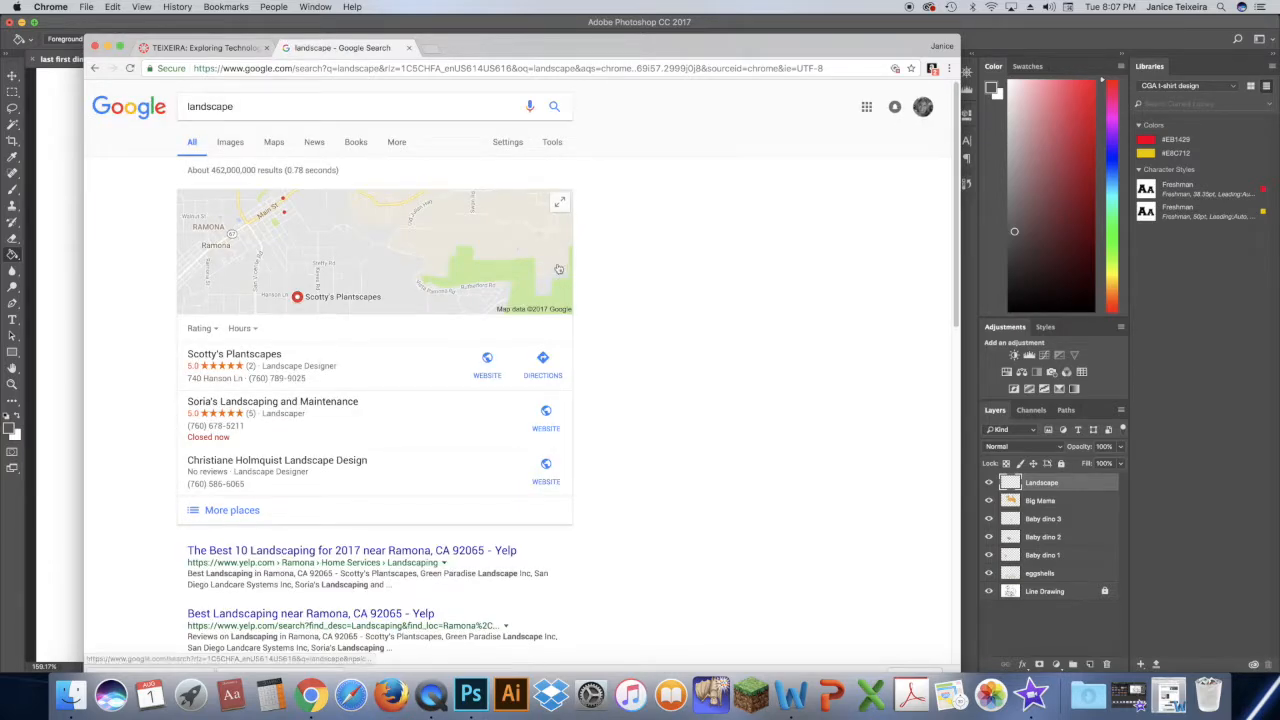
click(230, 142)
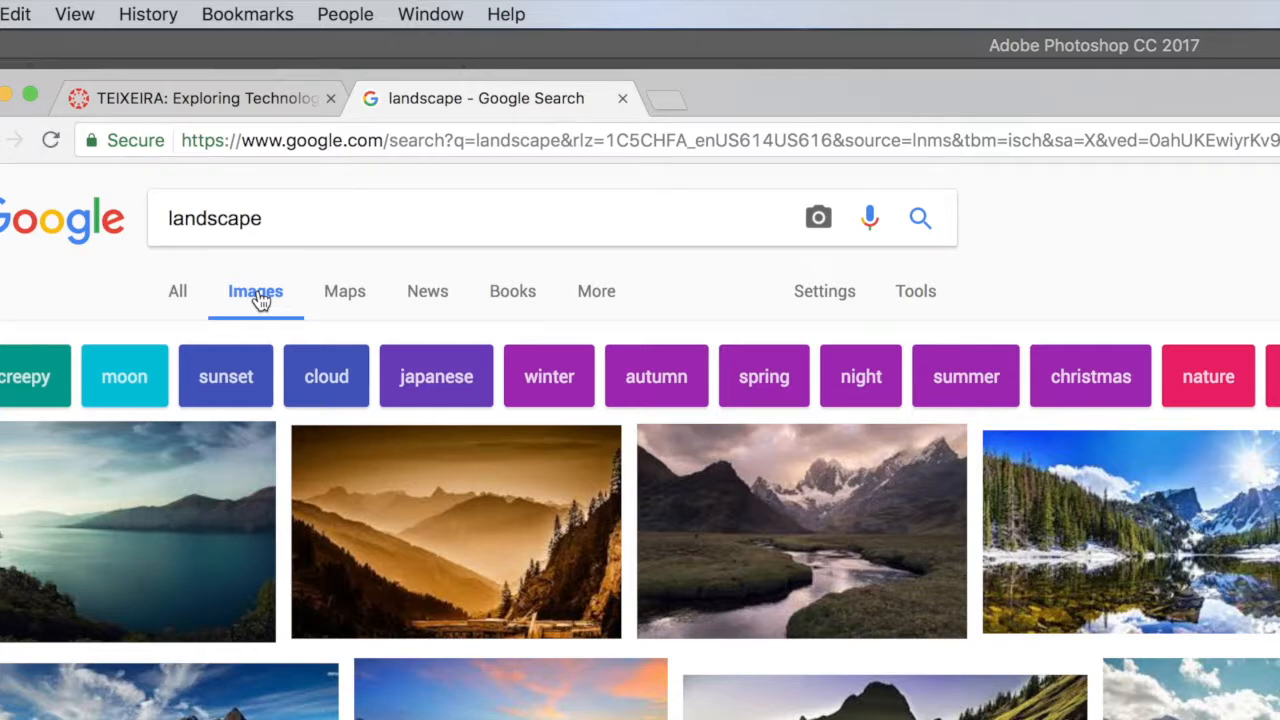
- Filter the landscape image results to the Large size
click(932, 307)
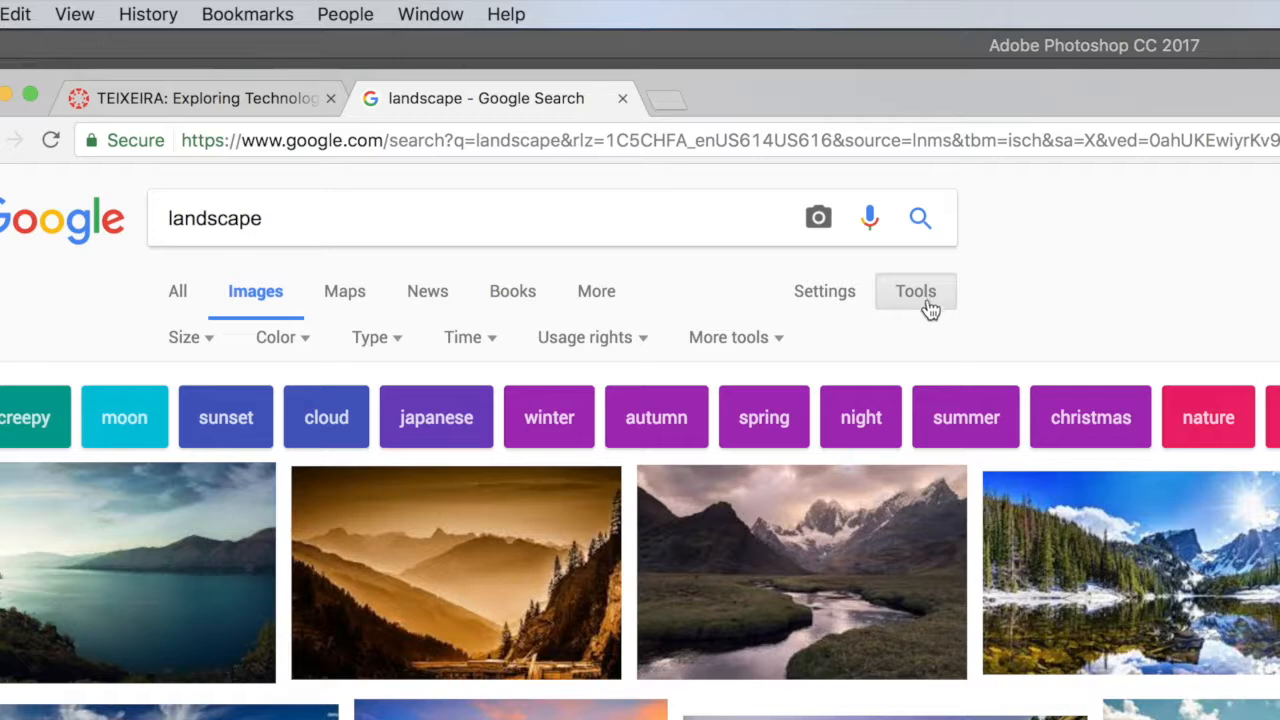
click(209, 339)
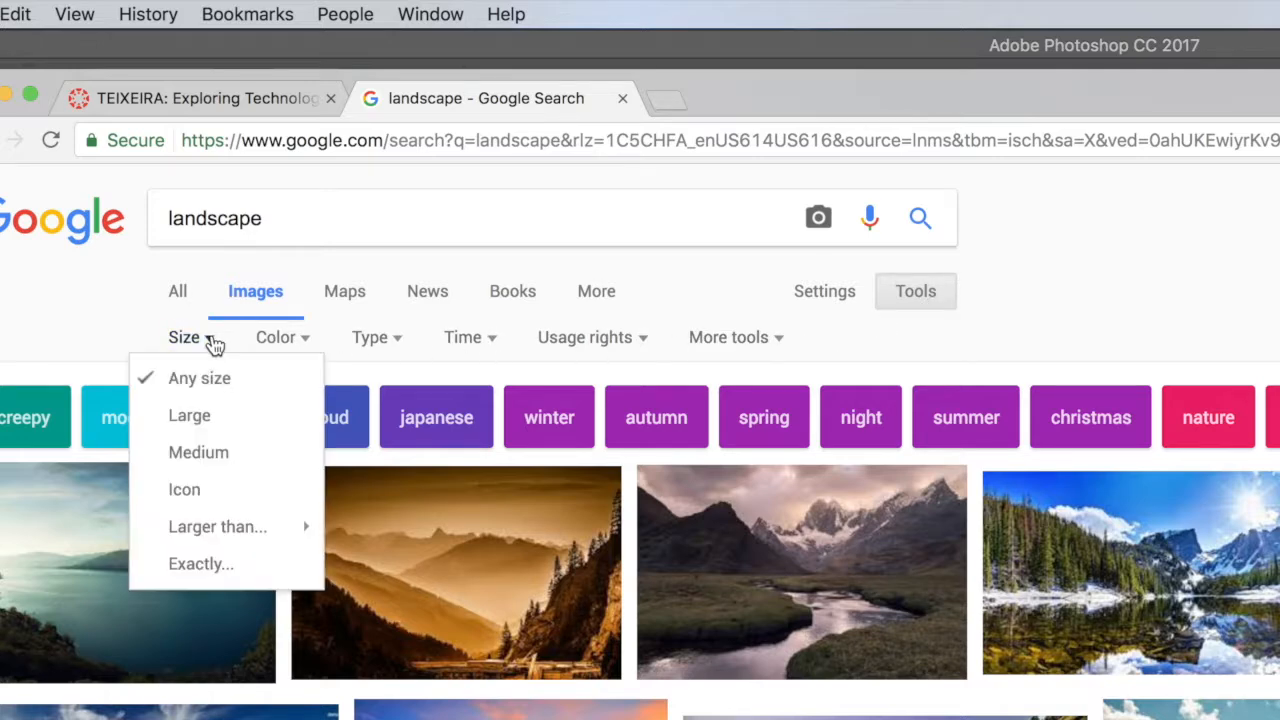
click(189, 415)
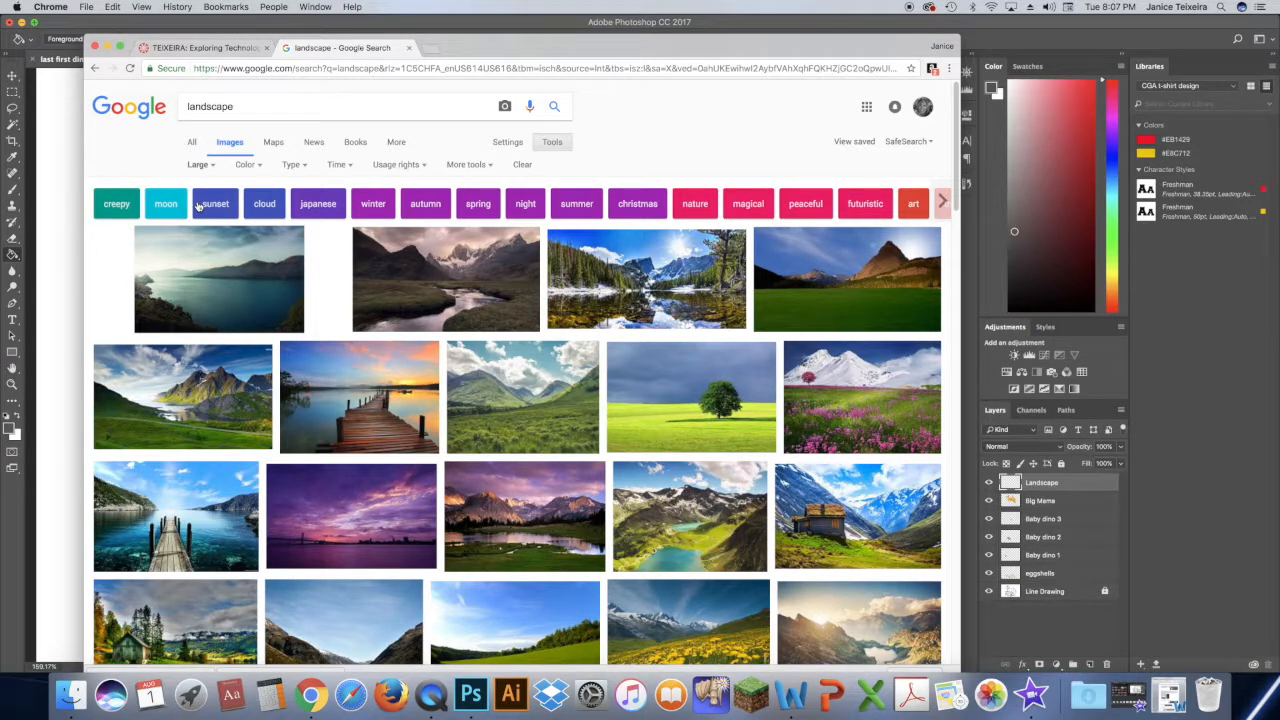
- Try to open the Landscape Nature Wallpapers image of a green meadow with mountains at full size, then dismiss it
mouse_move(957, 175)
mouse_down()
mouse_move(959, 203)
mouse_move(955, 175)
mouse_up()
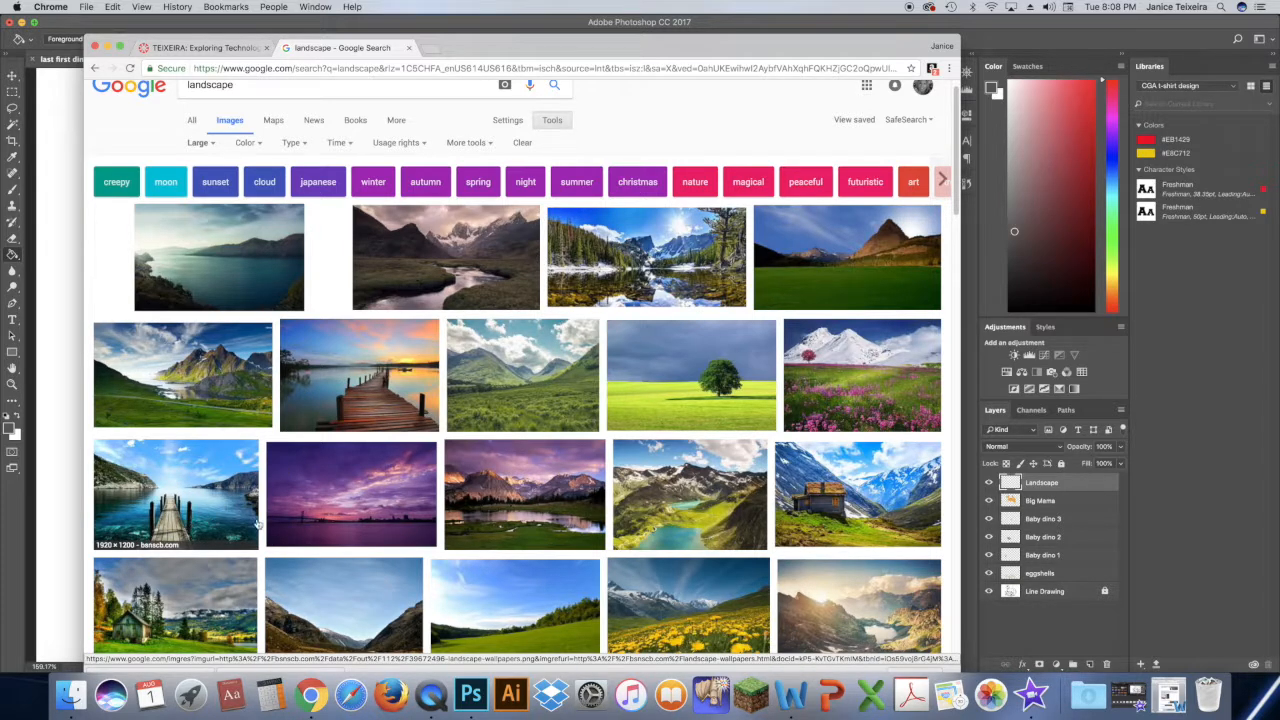
drag(960, 186, 1008, 568)
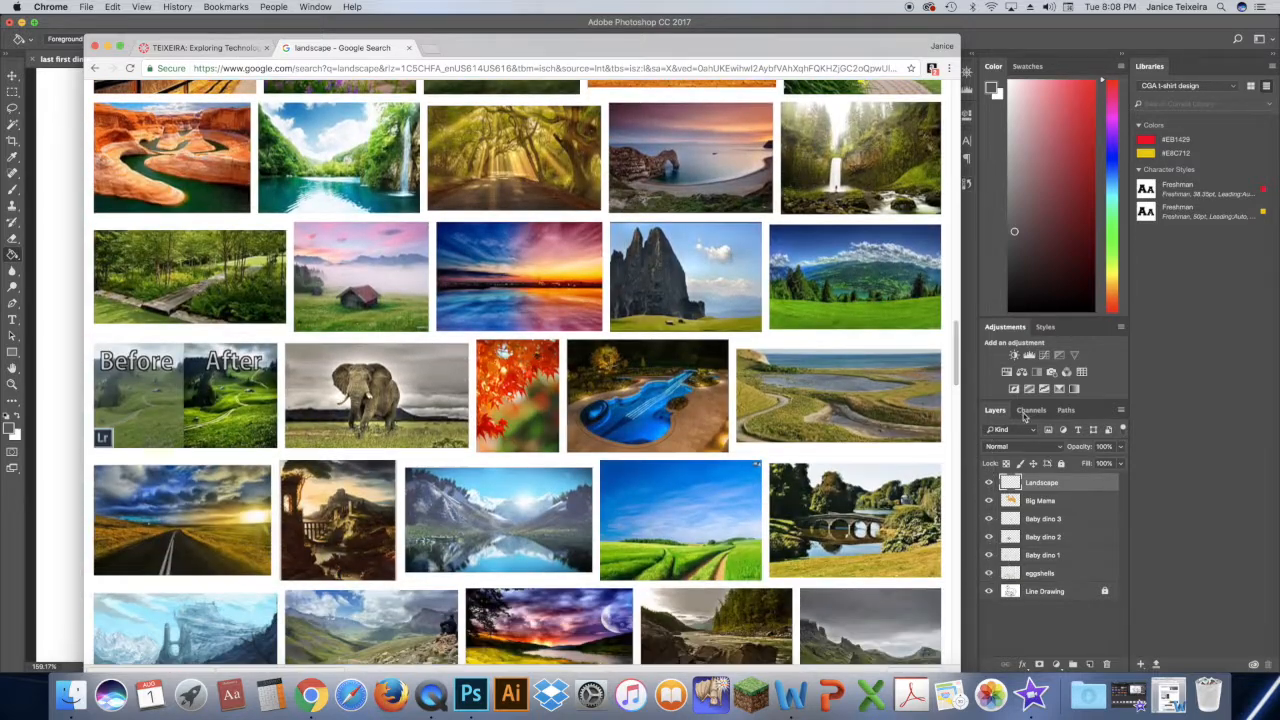
click(866, 289)
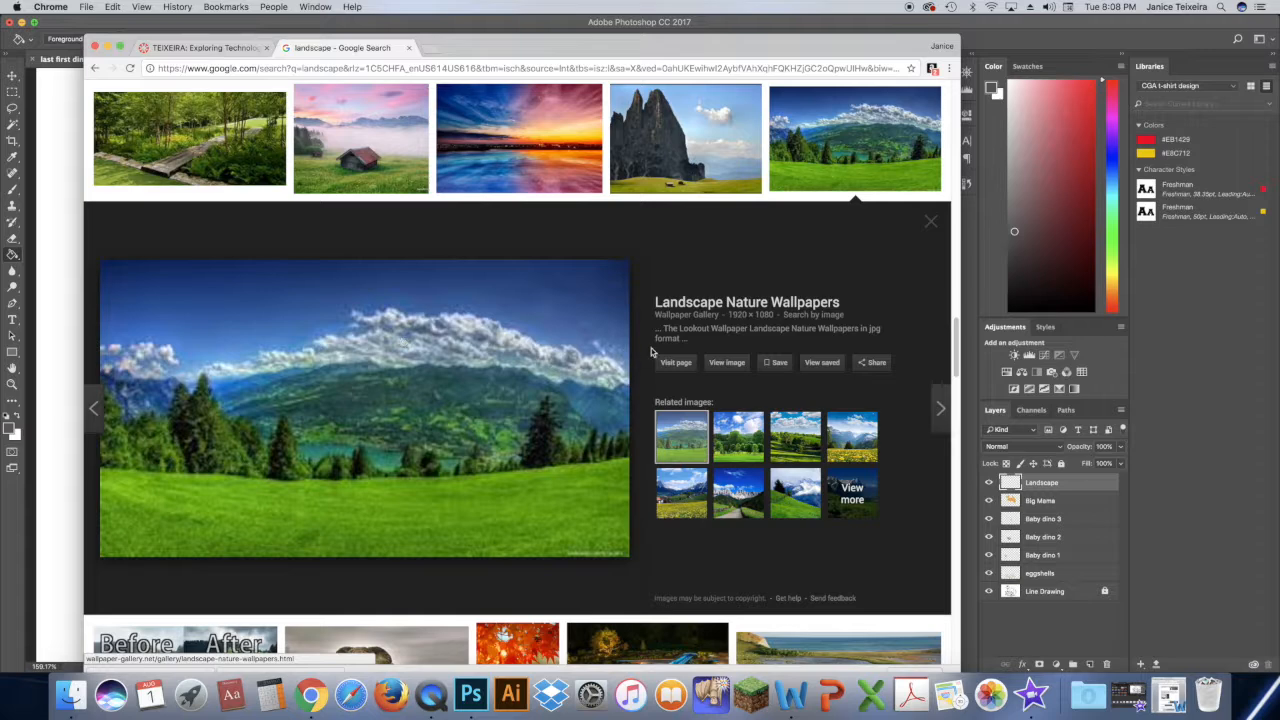
click(722, 366)
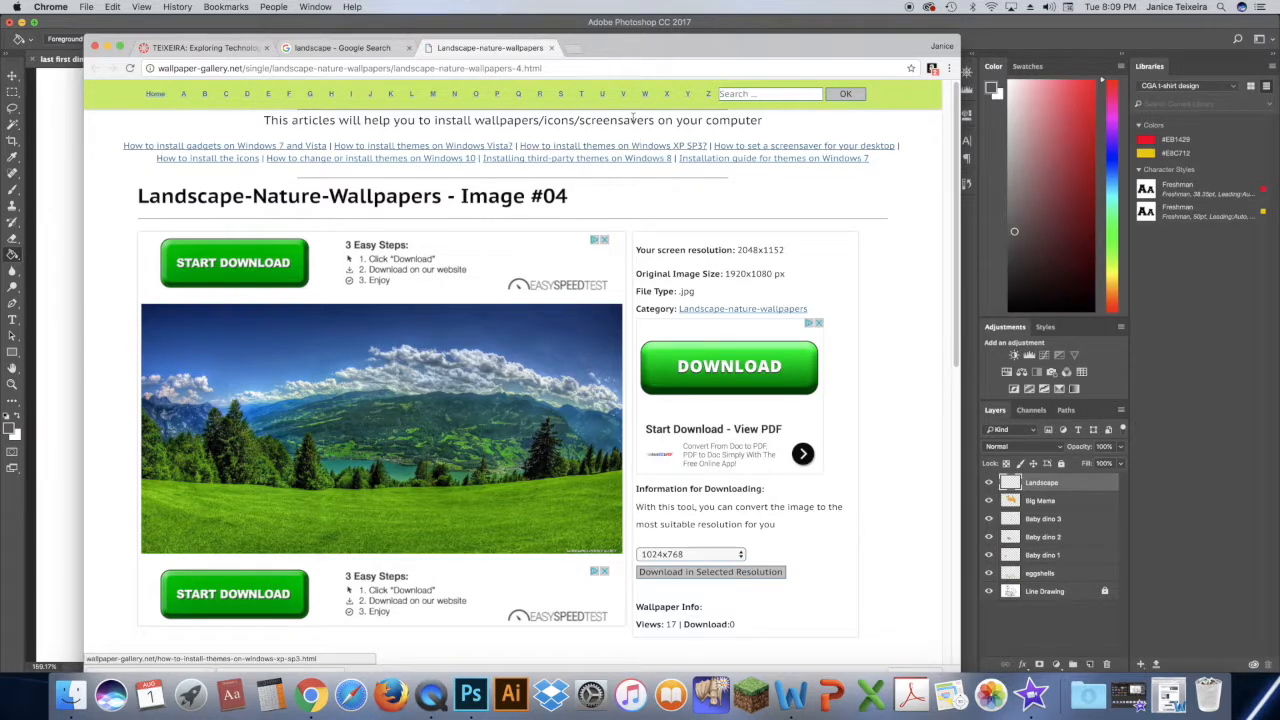
click(551, 48)
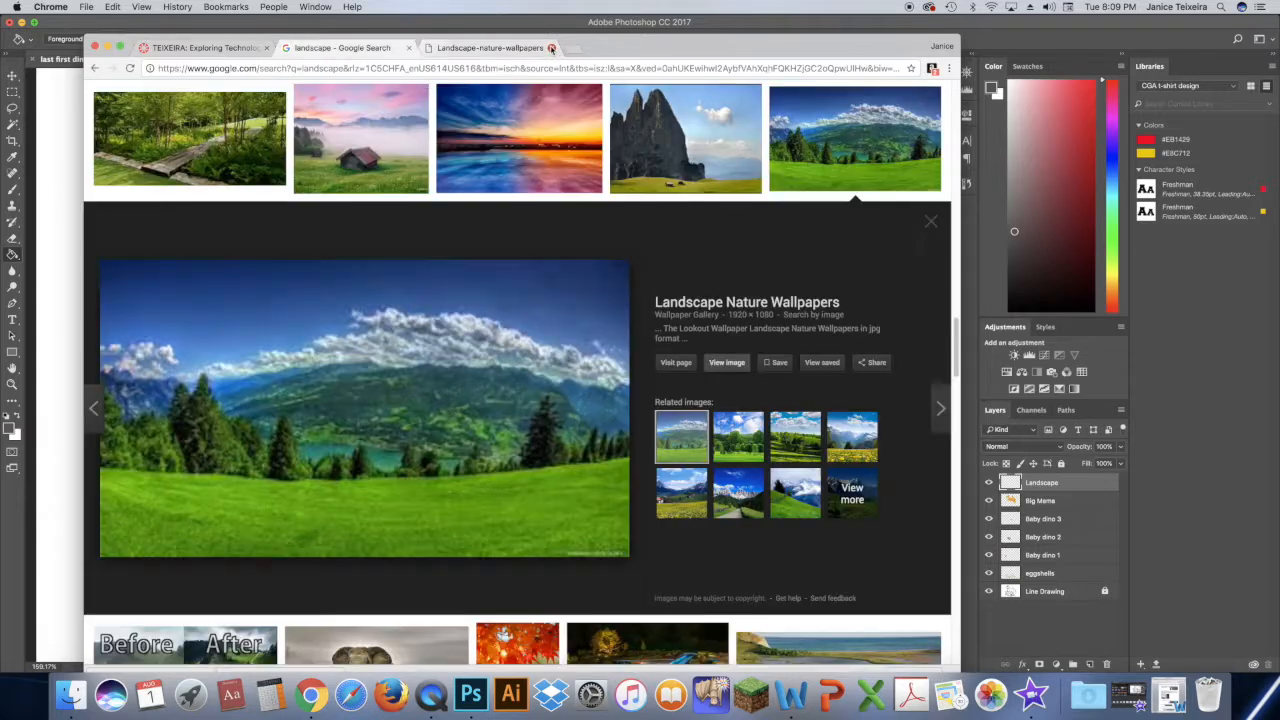
click(930, 224)
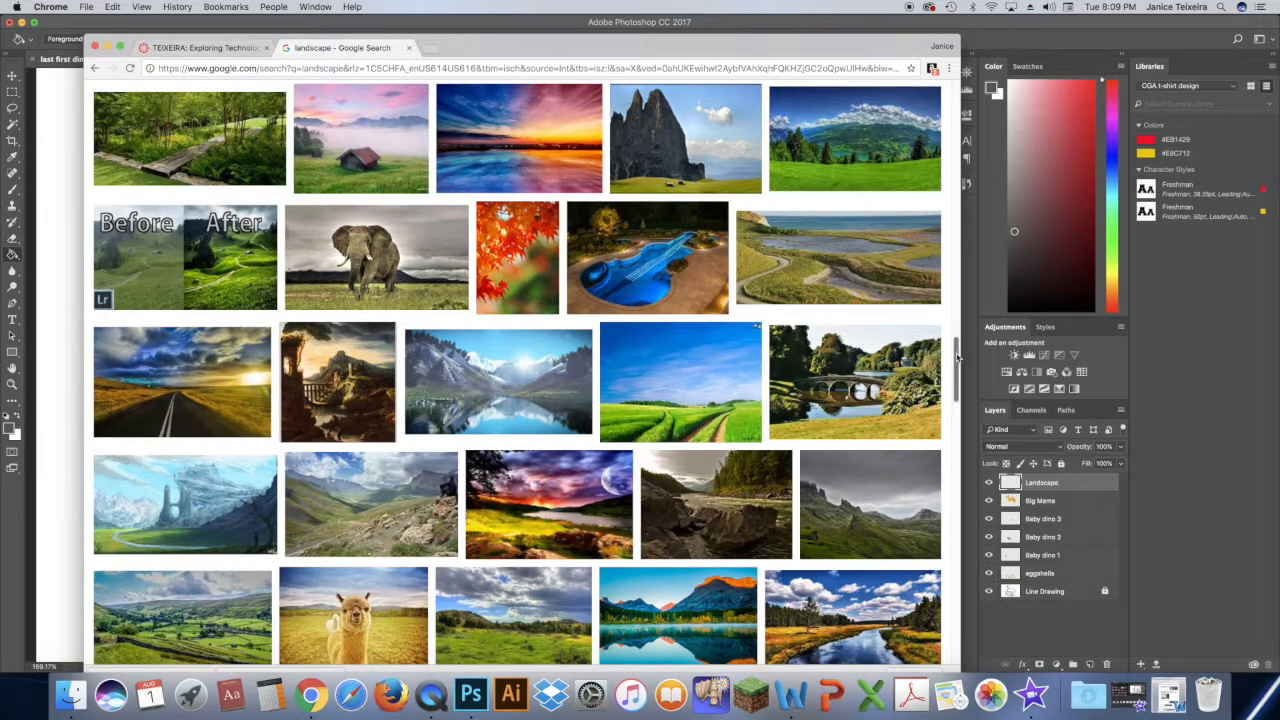
- Try the image of clouds, trees and a field of grass at full size, closing its page again
drag(956, 350, 1005, 537)
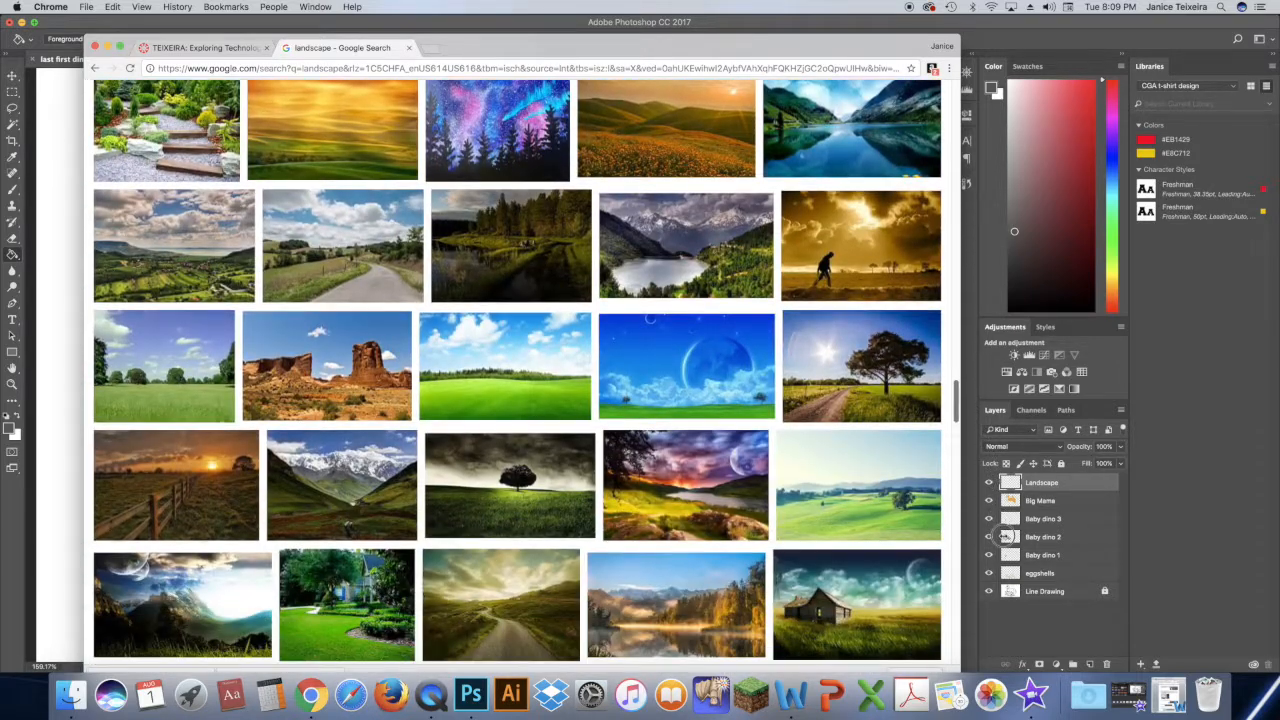
click(520, 366)
click(744, 366)
click(551, 48)
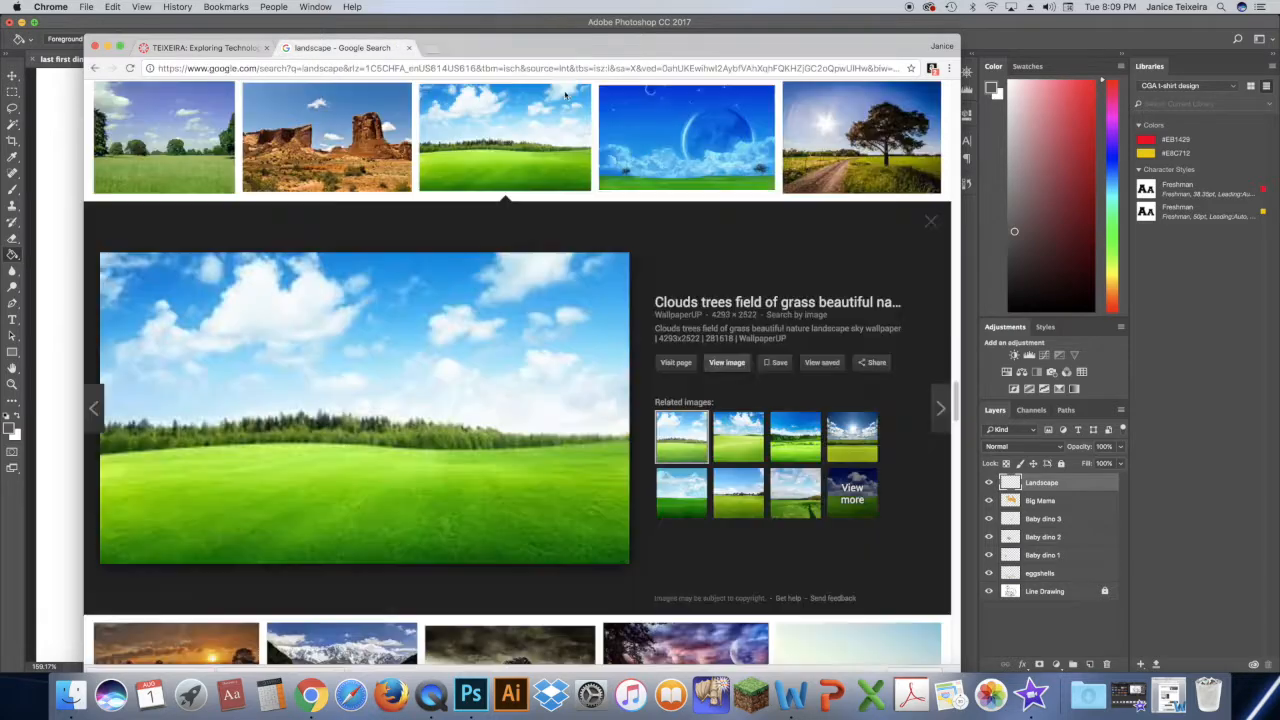
- Open the full-size version of the beautiful_green_landscape-wide.jpg image from the search results
click(565, 95)
click(530, 505)
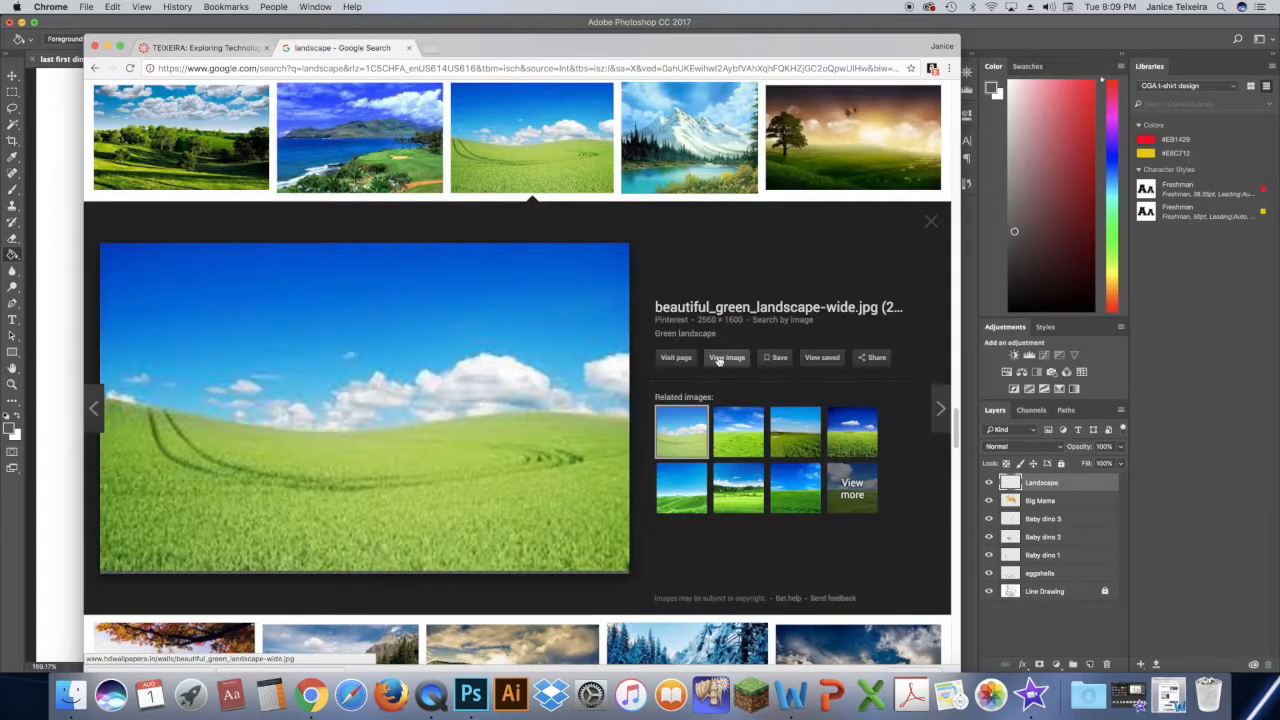
click(718, 359)
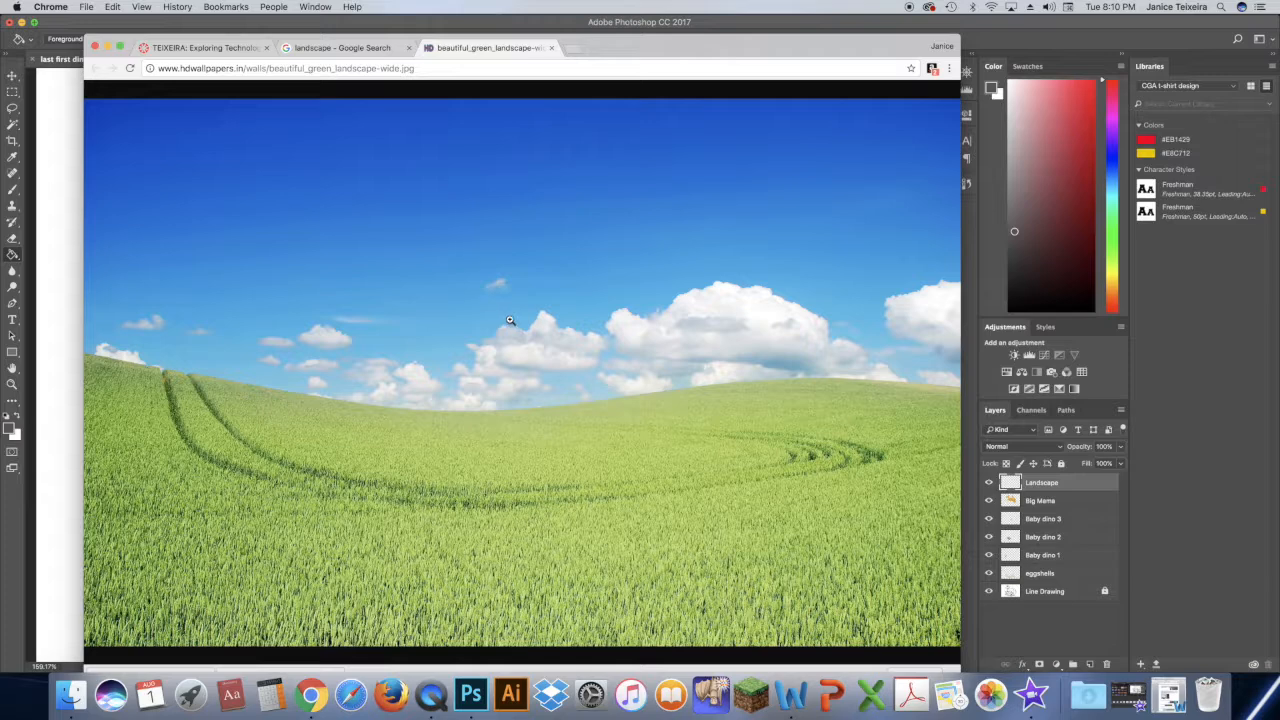
- Switch to Photoshop and copy the whole beautiful_green_landscape-wide.jpg image into the Landscape layer of last first dino PC.psd
click(471, 696)
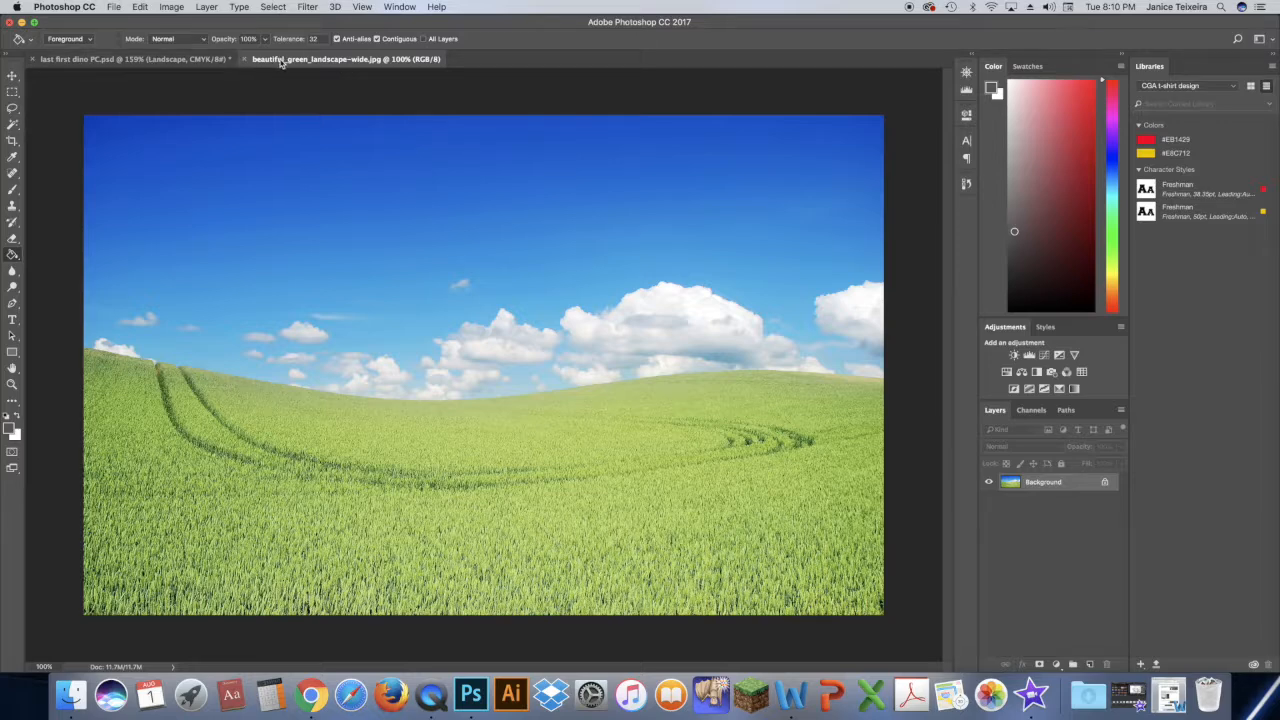
click(150, 60)
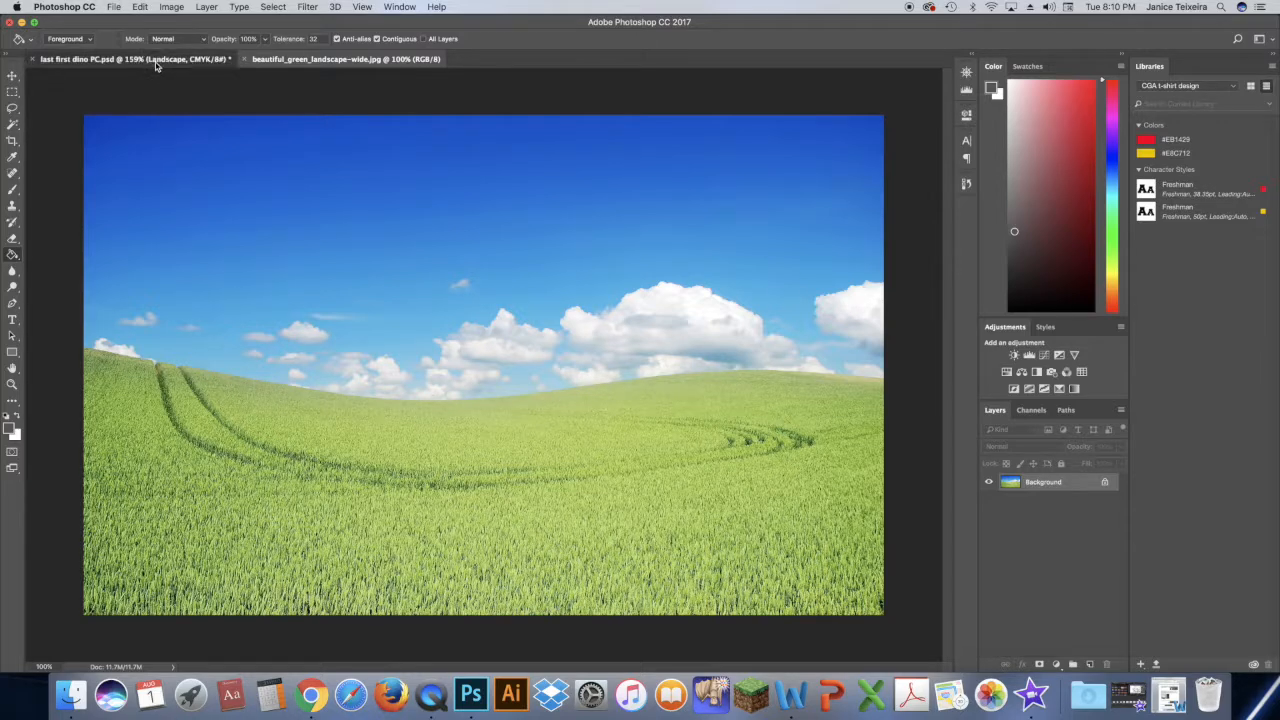
click(288, 60)
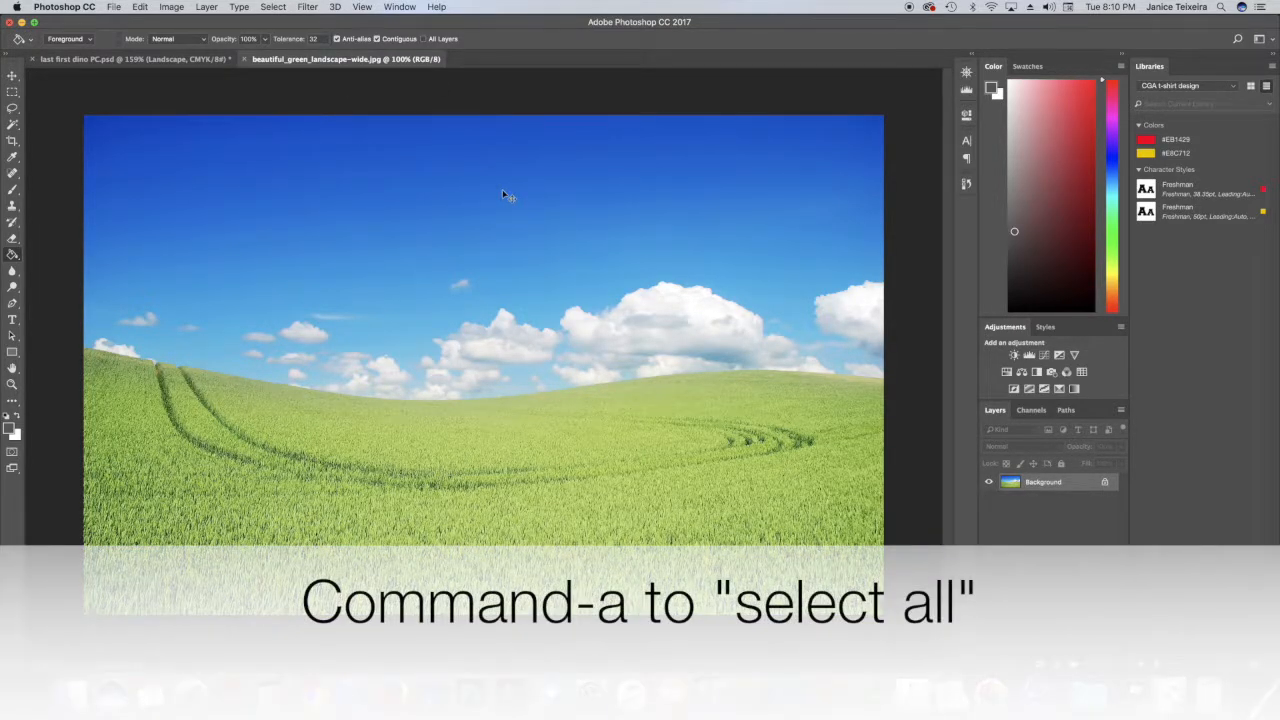
key(super+a)
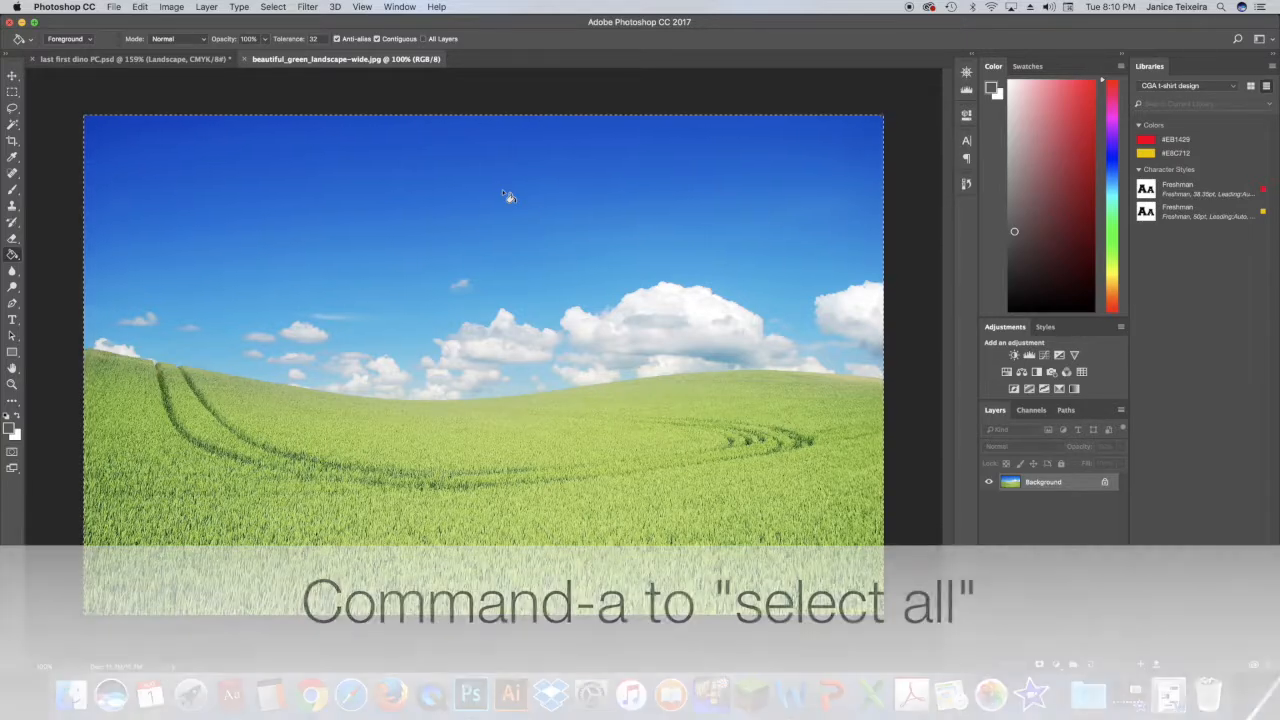
key(super+c)
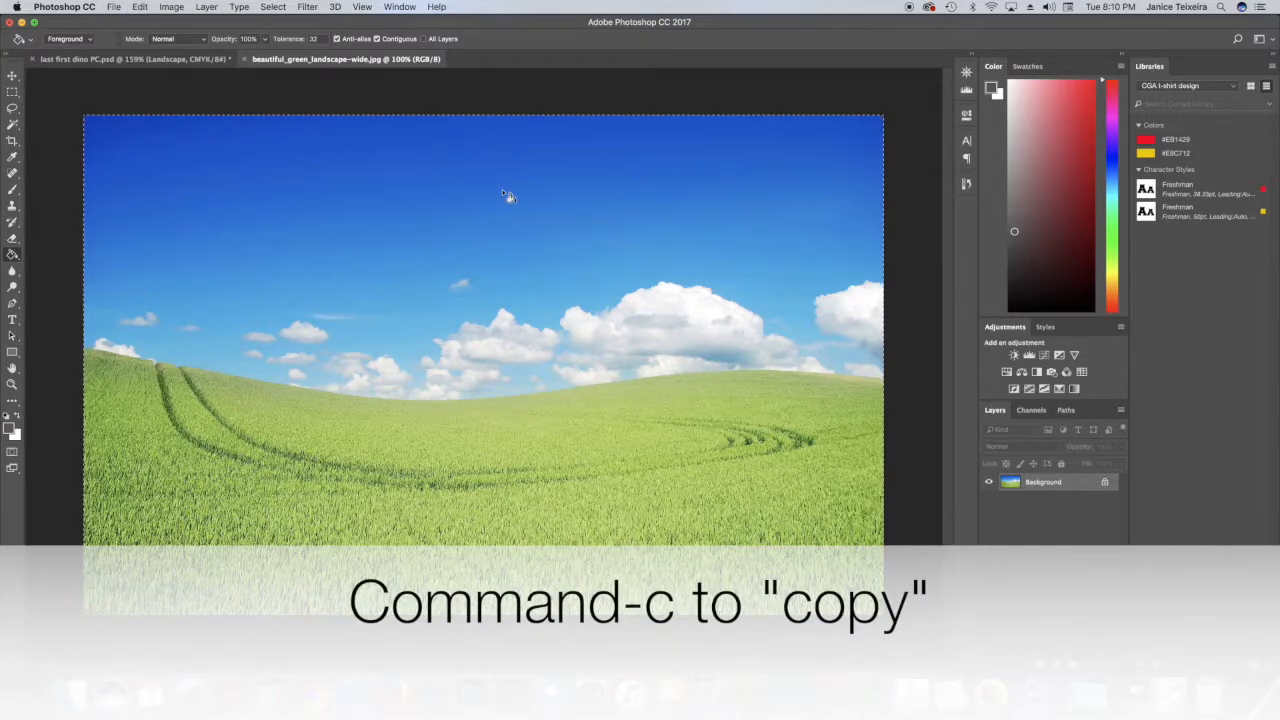
click(176, 59)
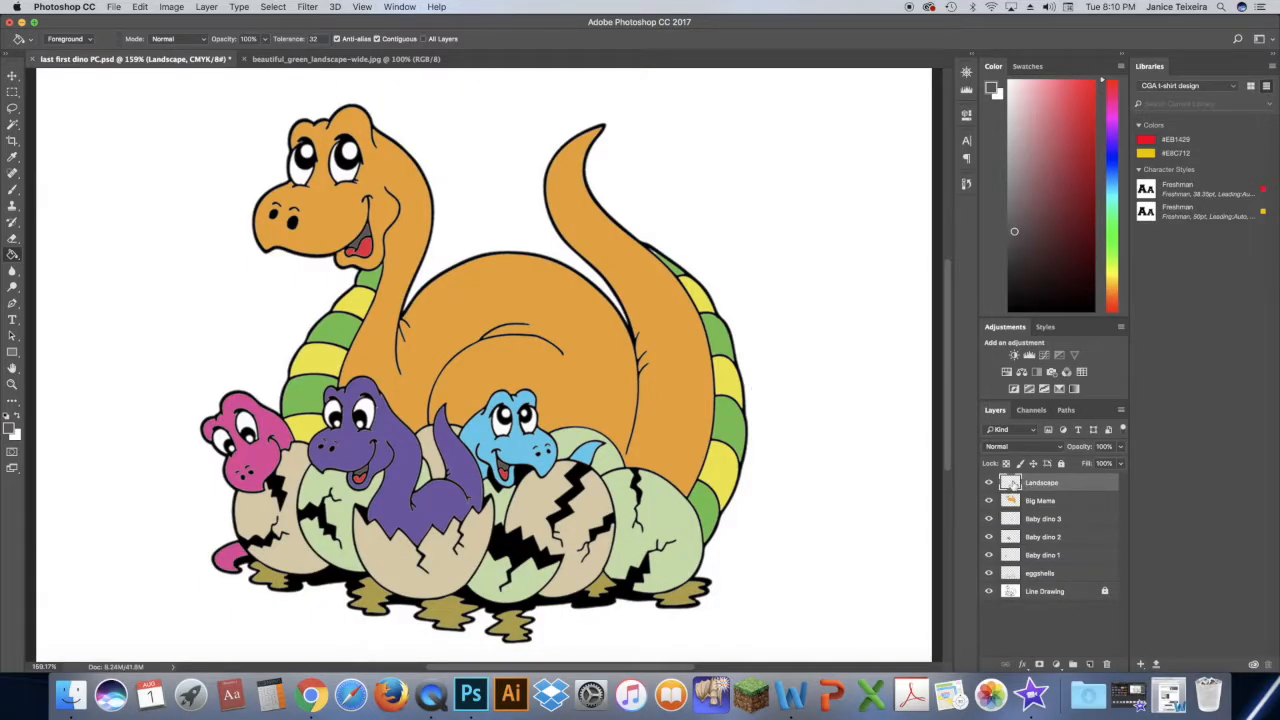
key(super+v)
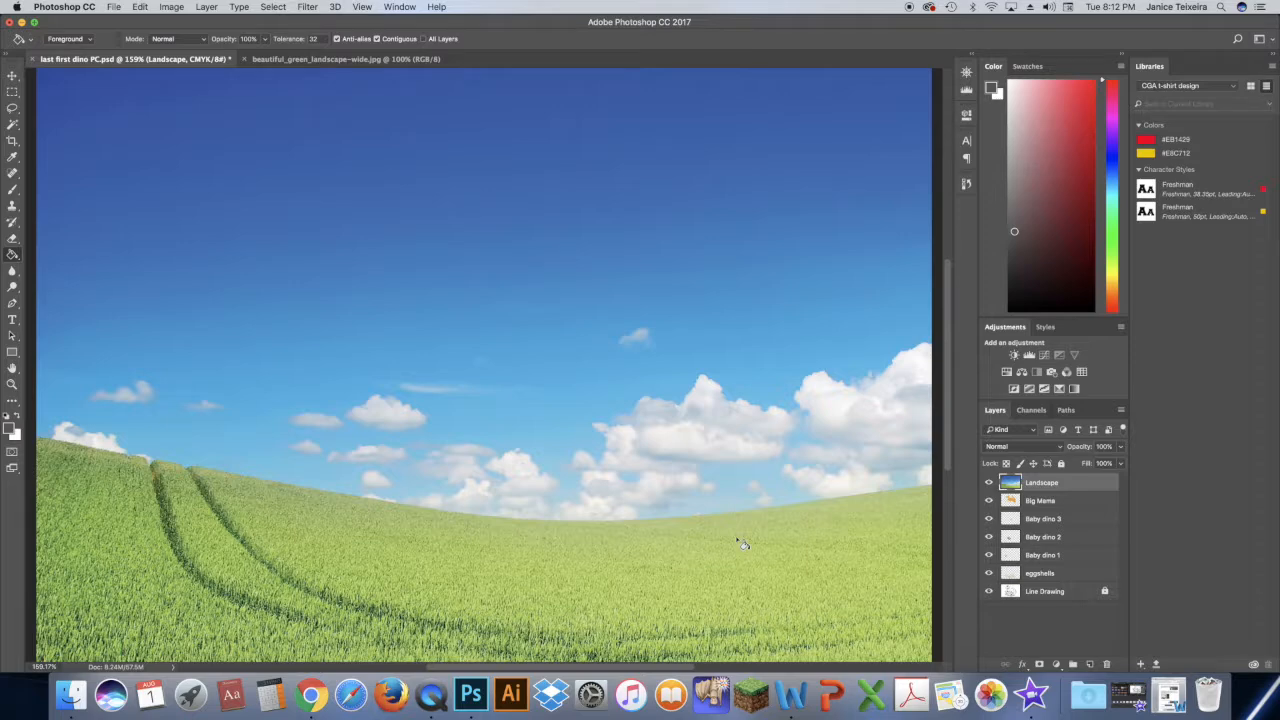
- Free-transform the pasted landscape, scaling it proportionally to about 94% and positioning it so it covers the whole canvas
key(super+minus)
key(super+minus)
key(super+minus)
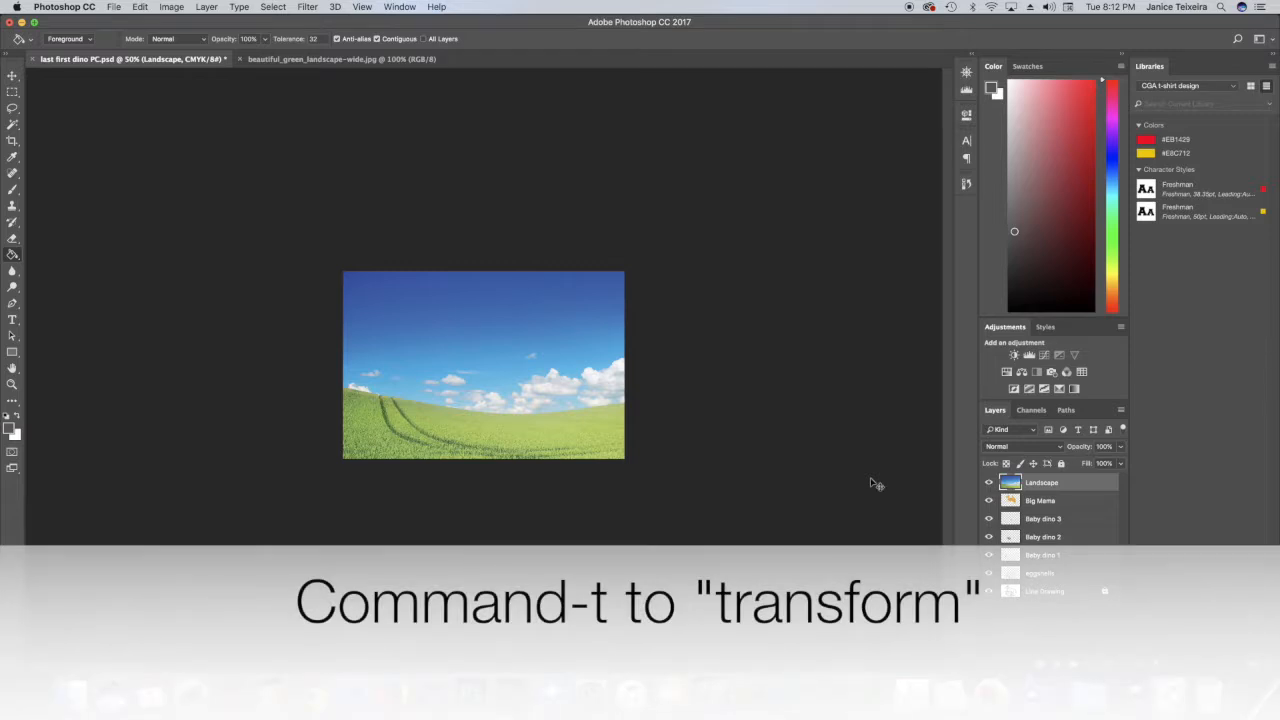
key(super+t)
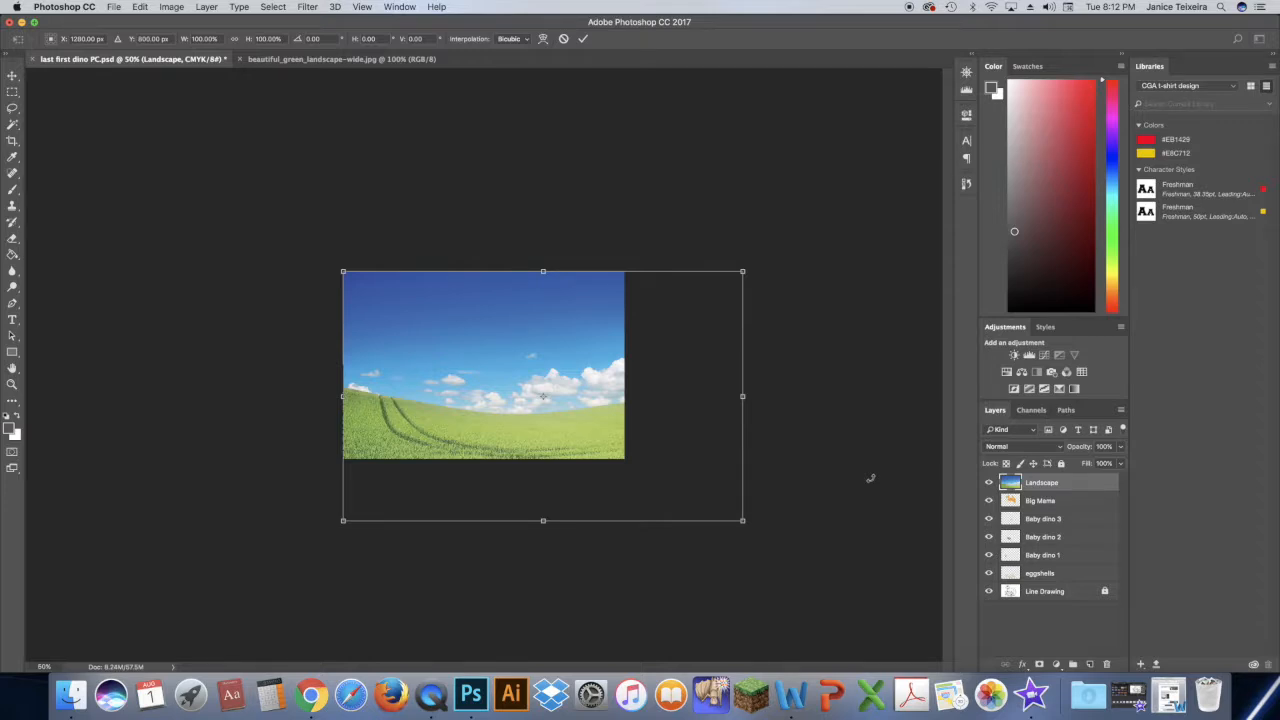
click(709, 447)
drag(709, 447, 665, 410)
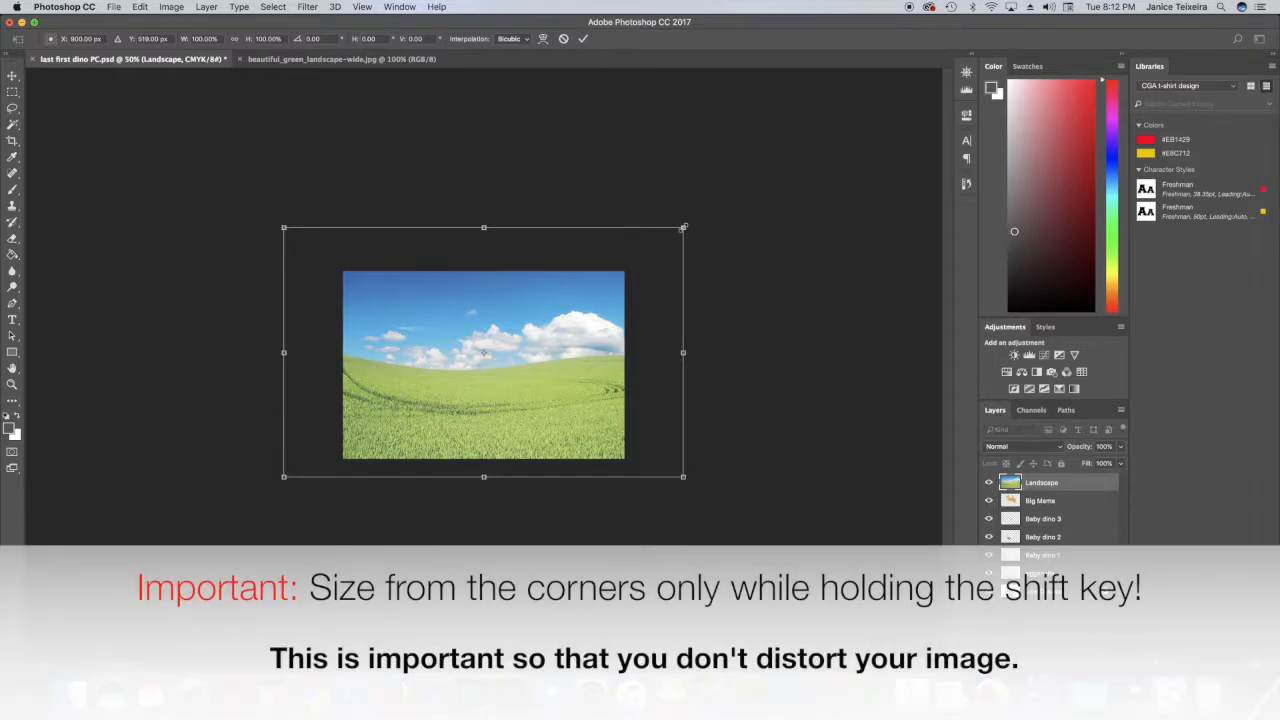
drag(683, 228, 662, 258)
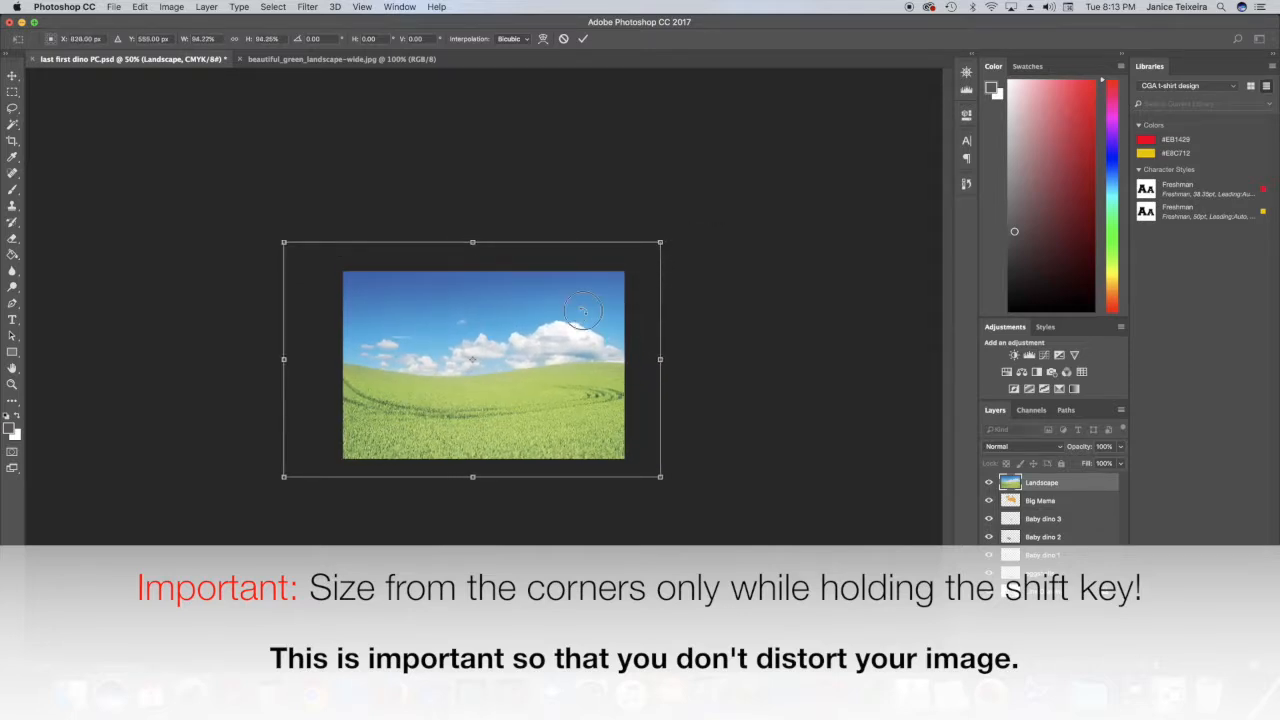
drag(583, 312, 590, 318)
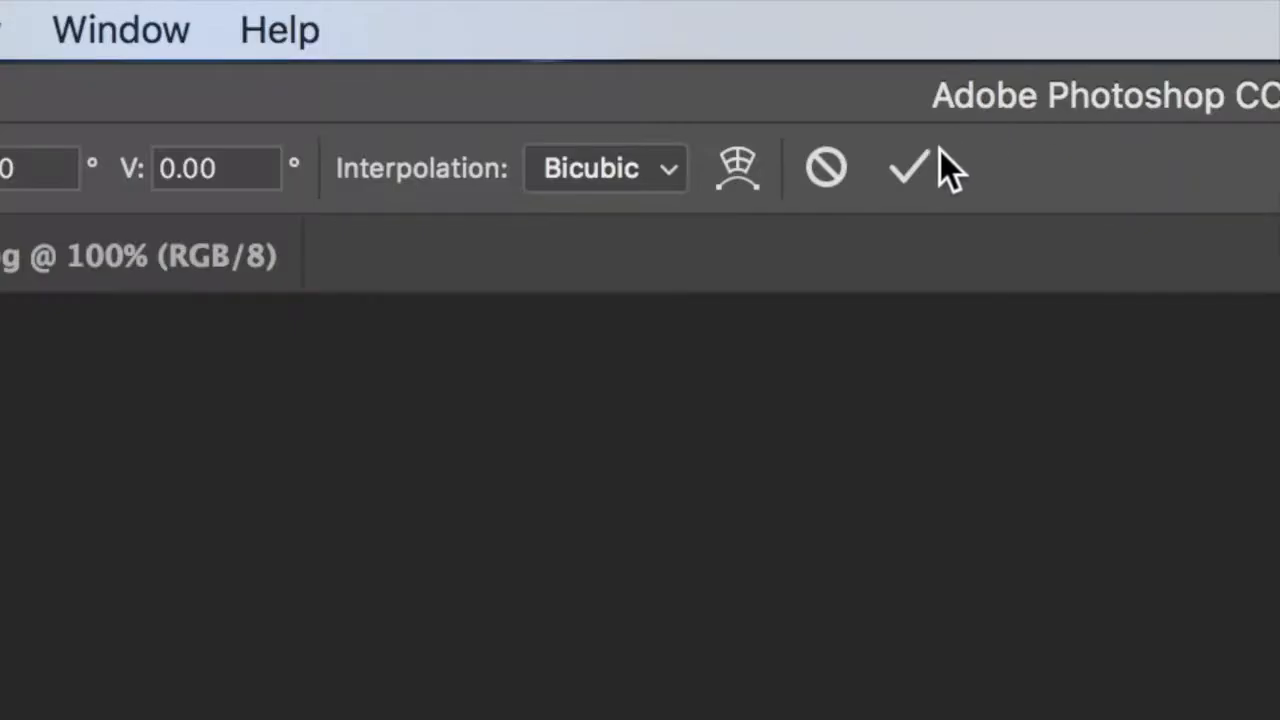
click(908, 166)
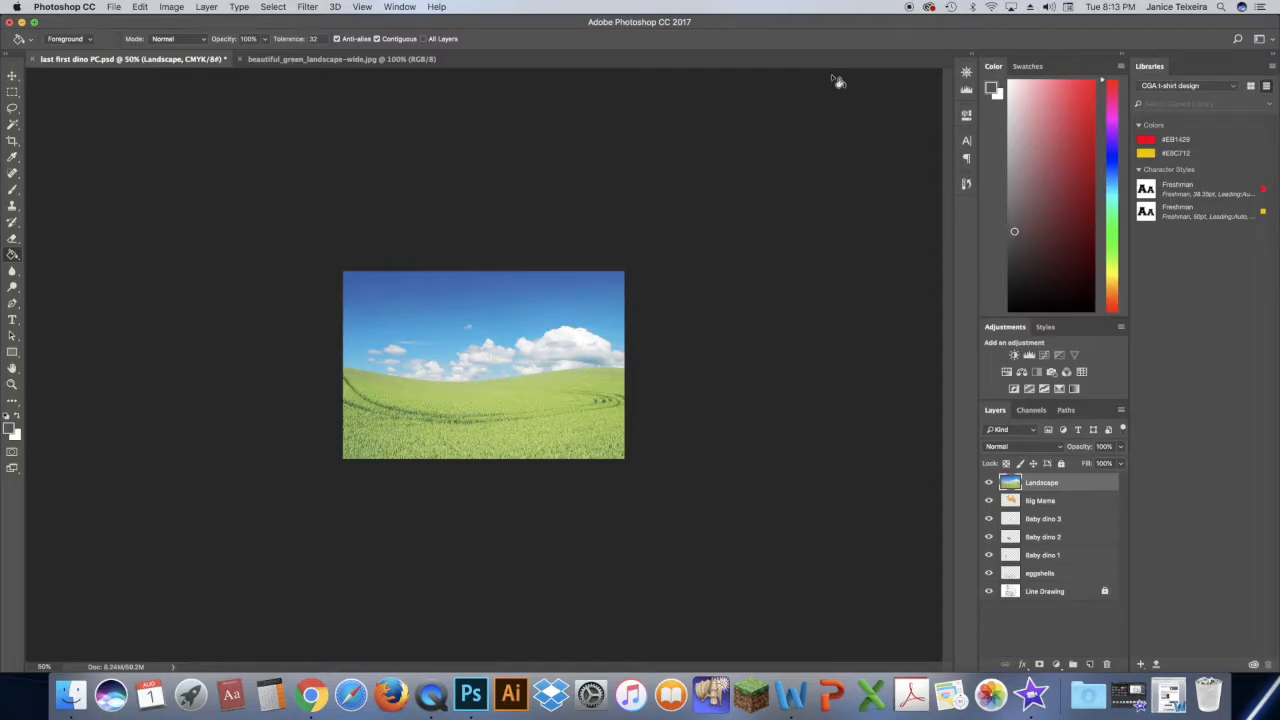
- Fit the dinosaur document to the window and hide the Landscape layer
key(super+0)
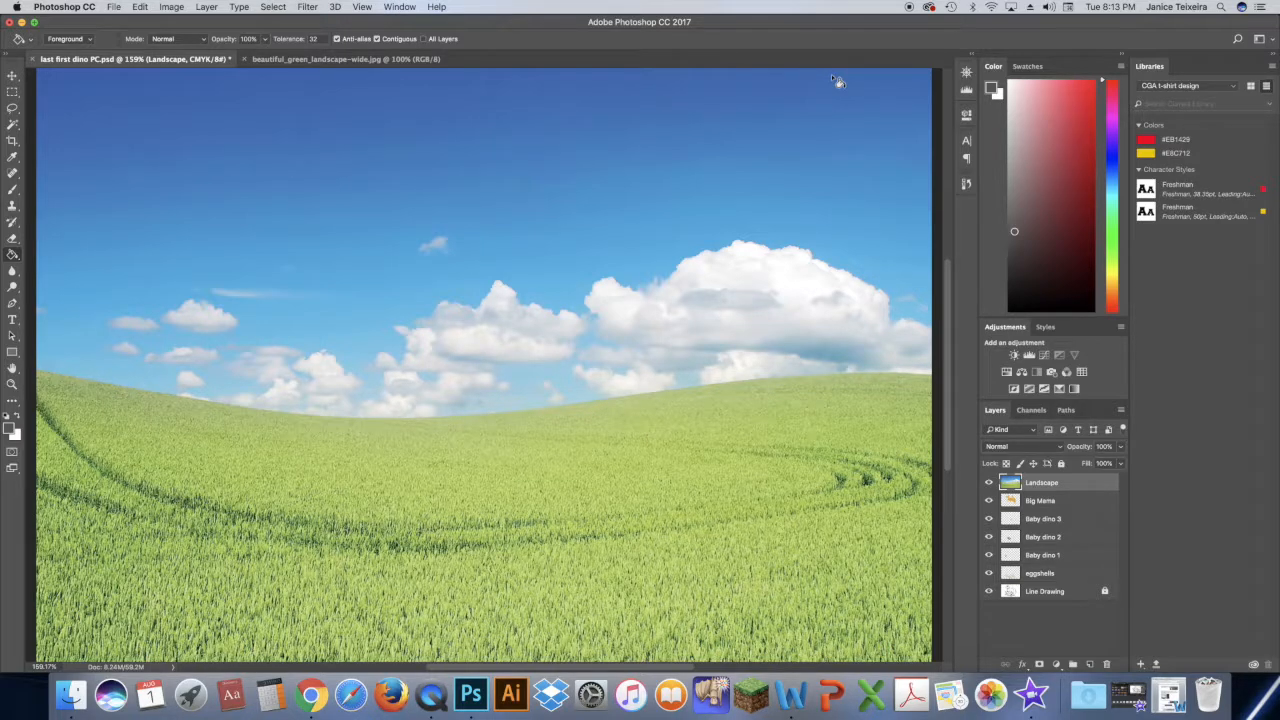
click(990, 483)
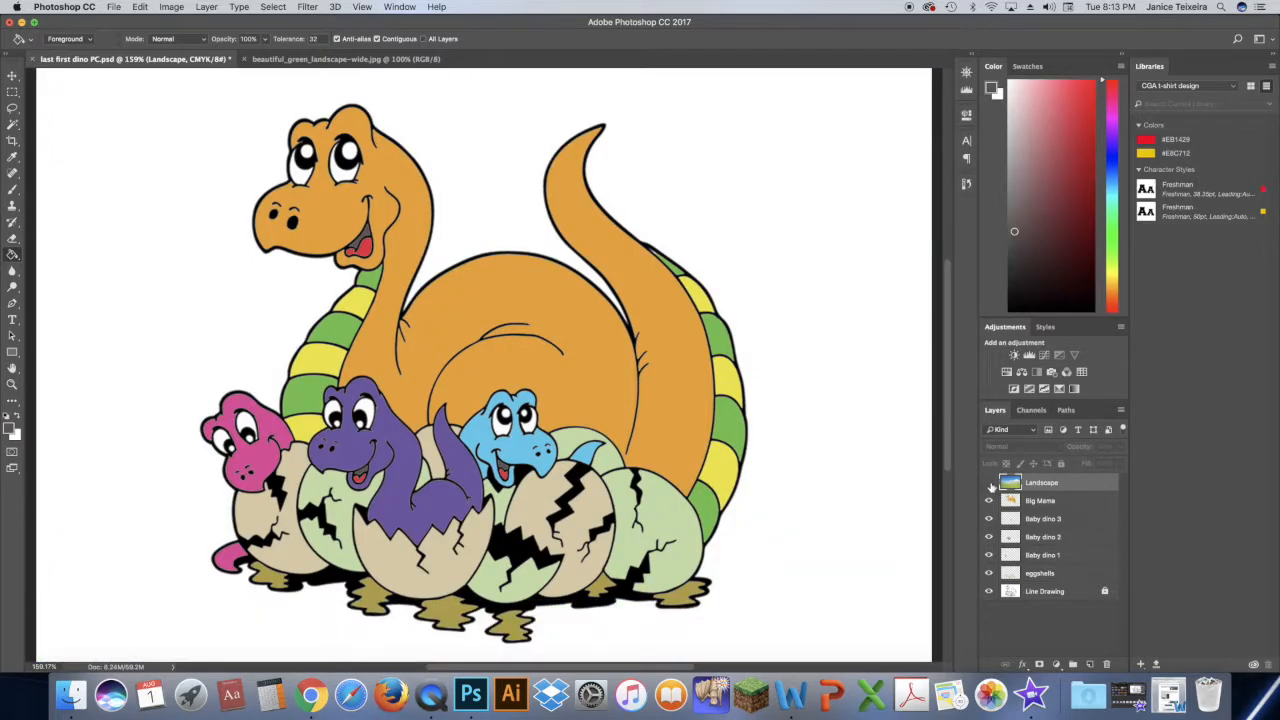
- Select the white background around the dinosaurs on the Line Drawing layer, and mask the visible Landscape layer with that selection
click(1045, 591)
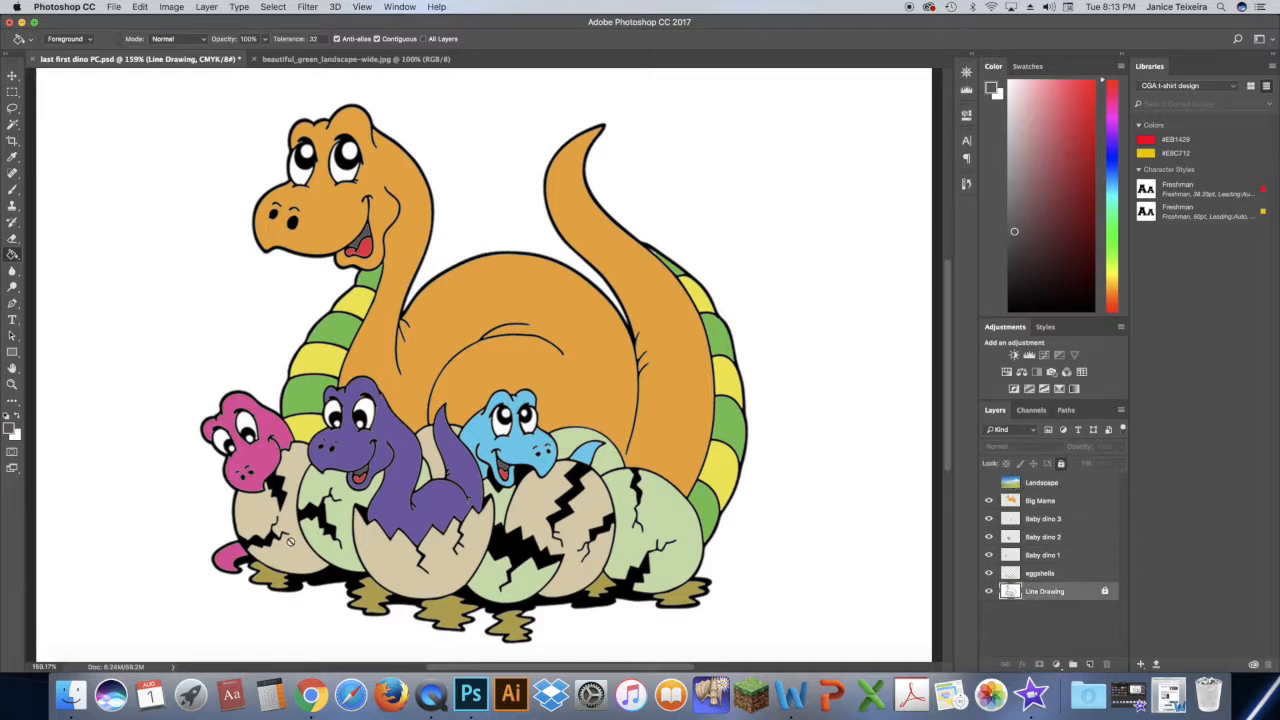
click(13, 124)
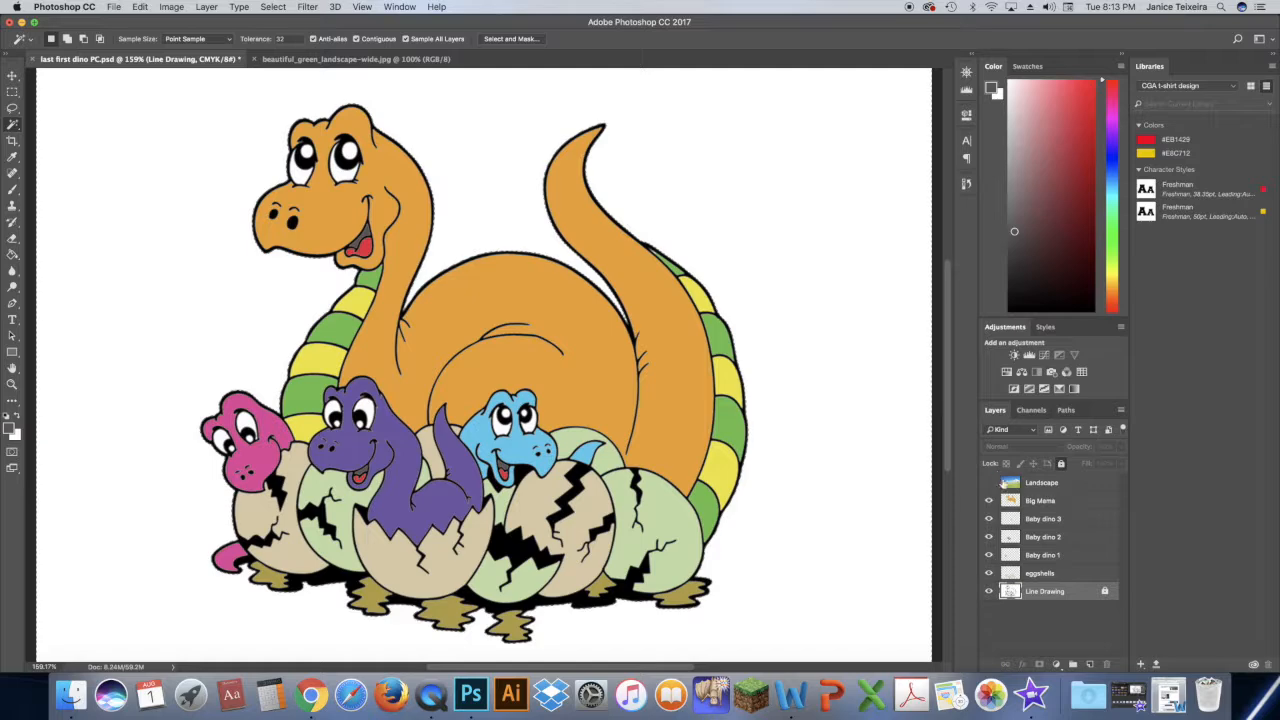
click(1062, 484)
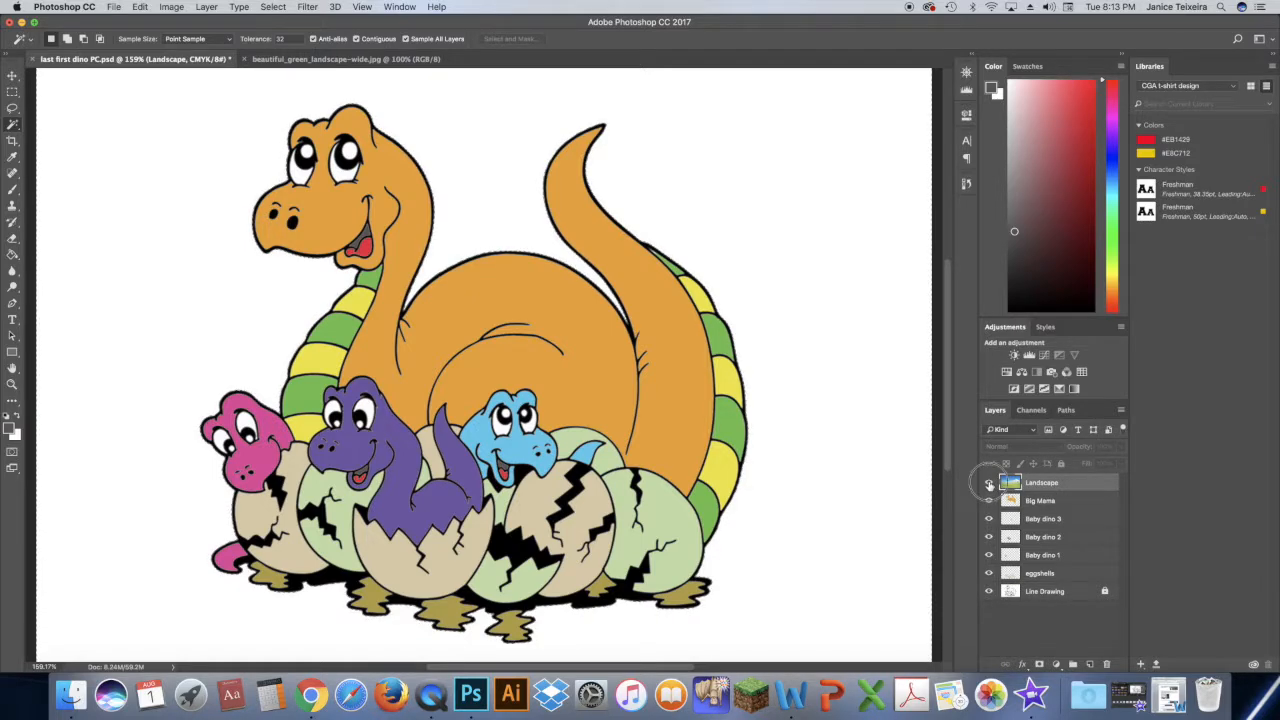
click(989, 484)
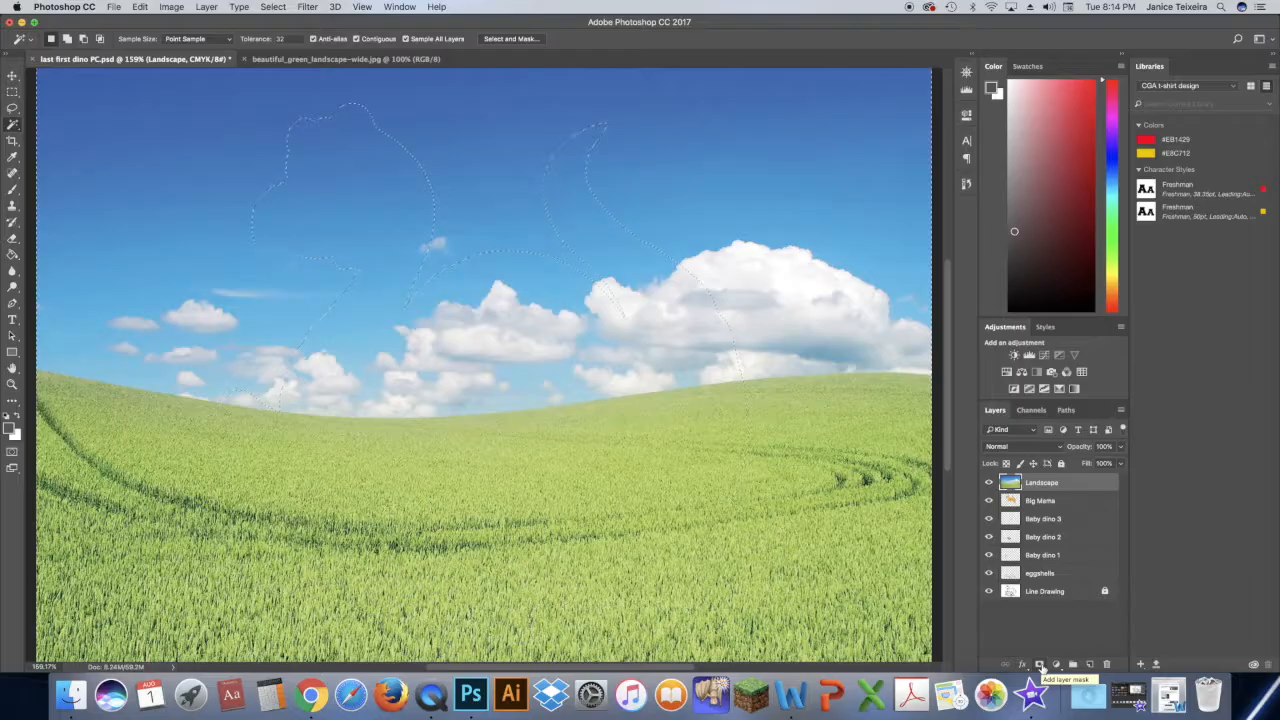
click(1040, 666)
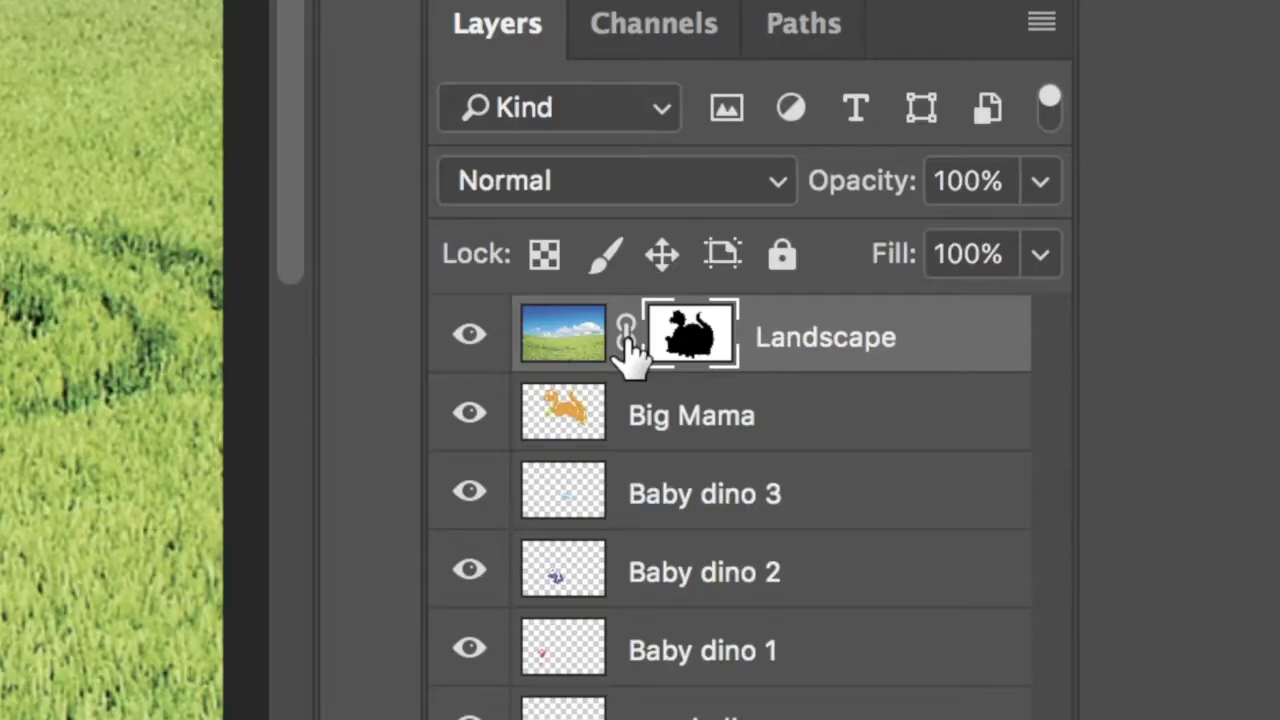
- Unlink the Landscape image from its mask and move only the image slightly upward behind the dinosaurs with Free Transform
click(626, 333)
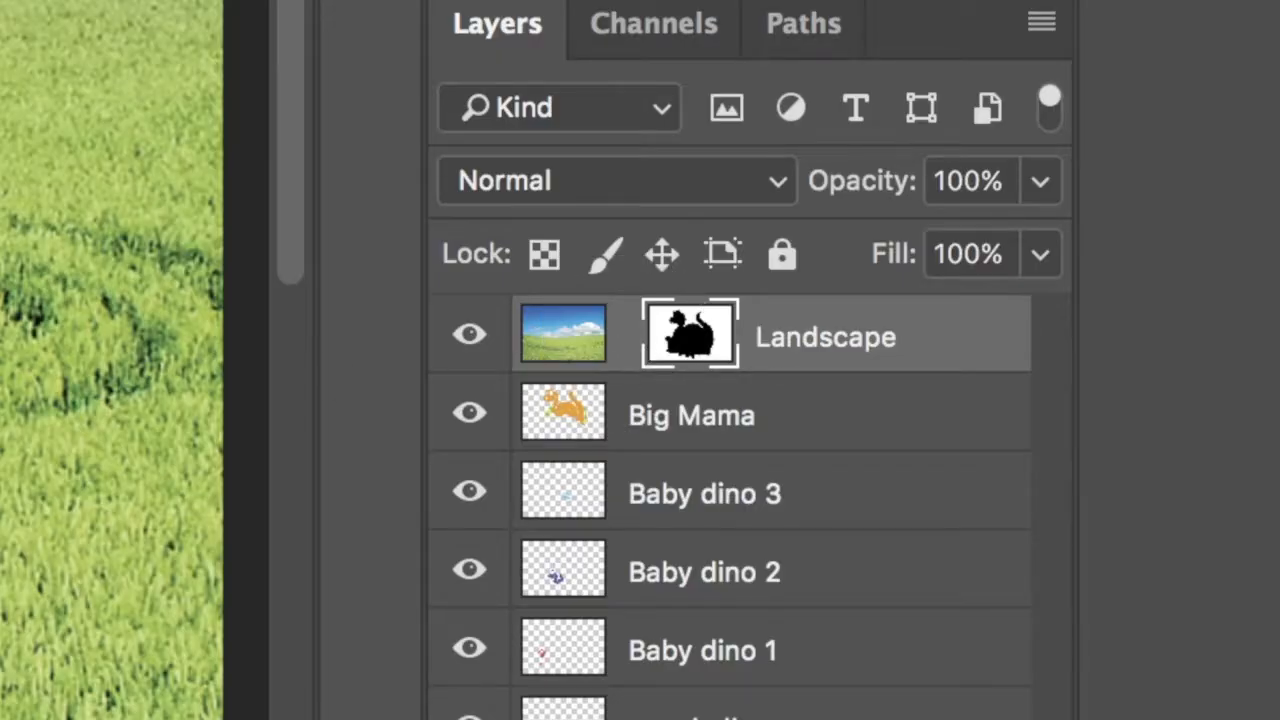
click(565, 340)
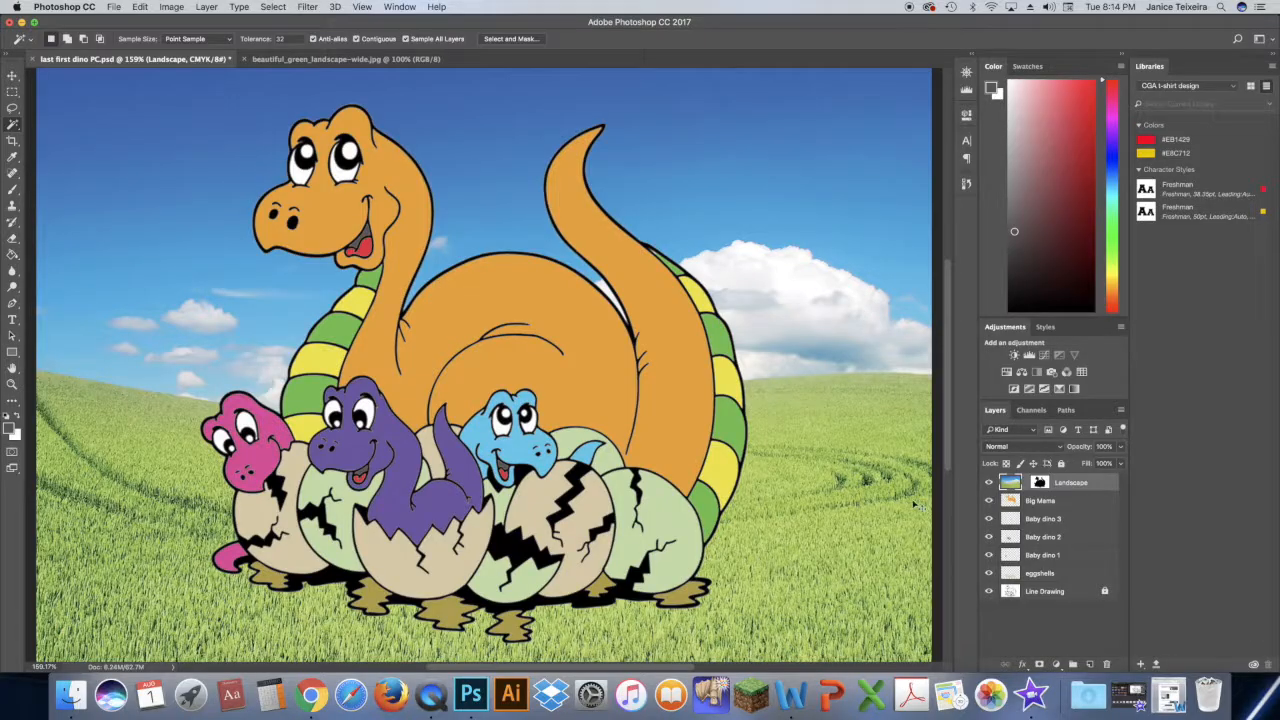
key(ctrl+t)
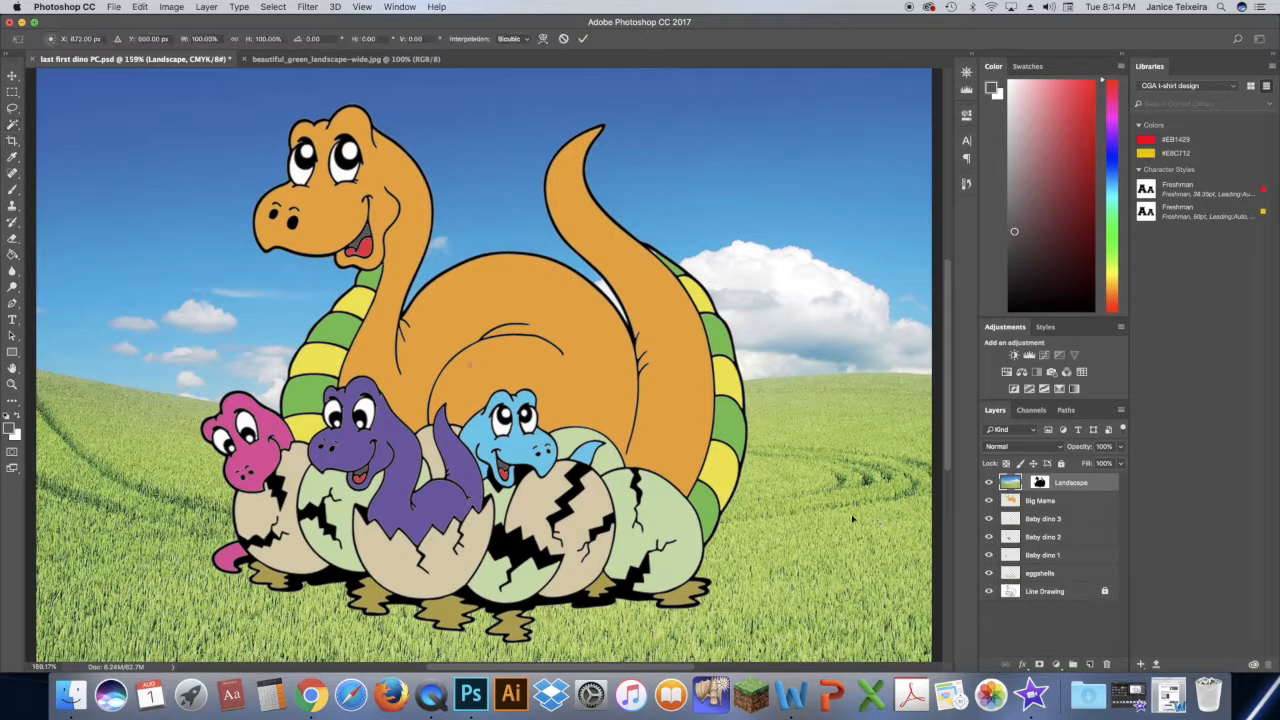
drag(833, 519, 836, 482)
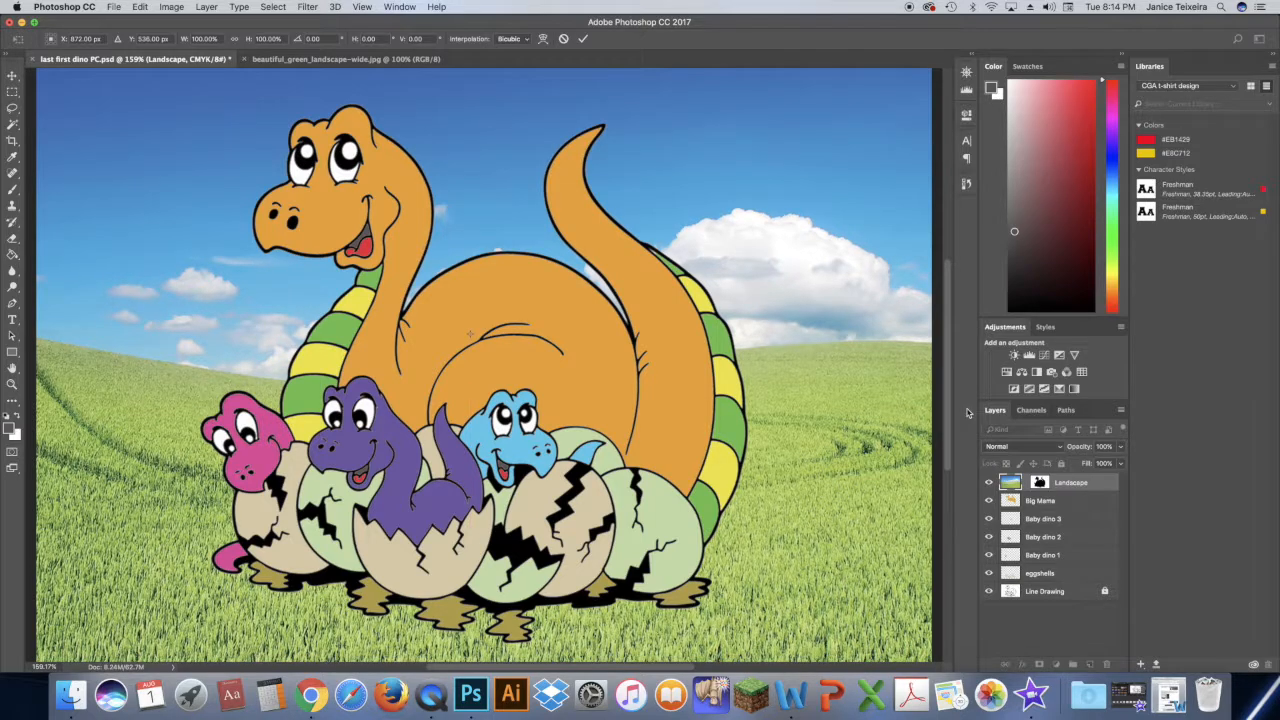
click(585, 41)
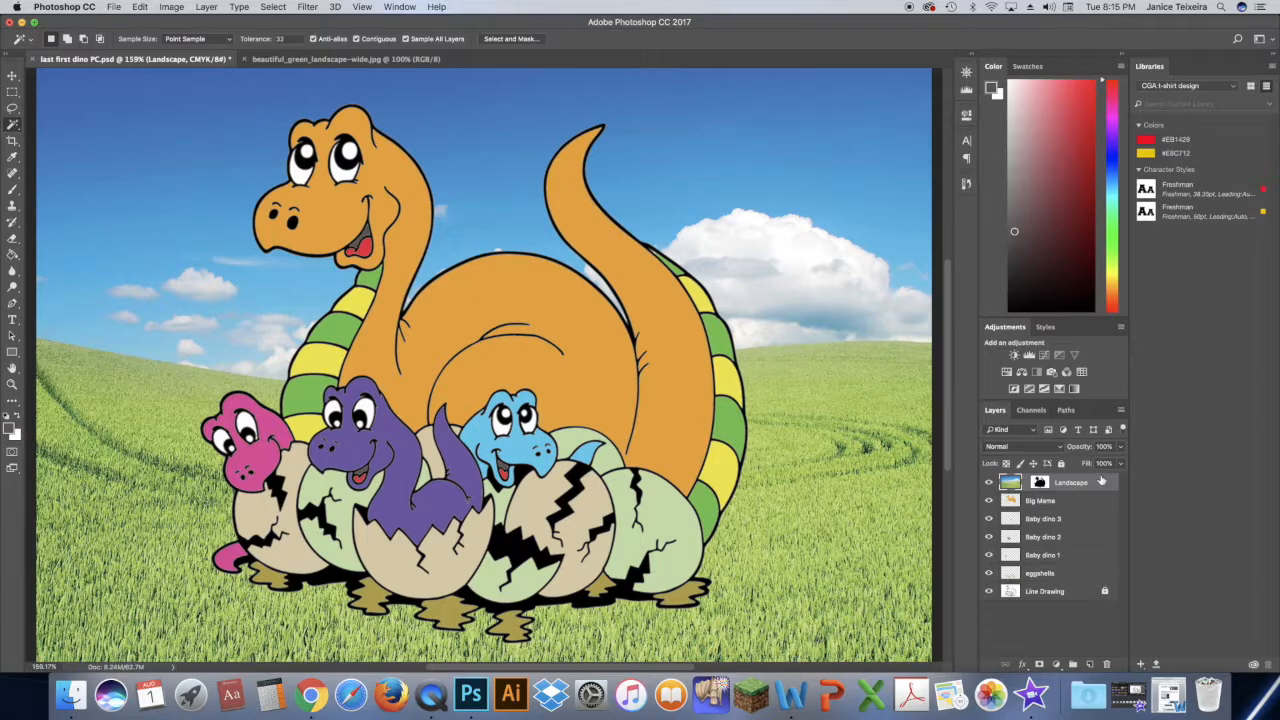
- Add a new layer above Landscape and name it shadows
click(1090, 664)
double_click(1036, 482)
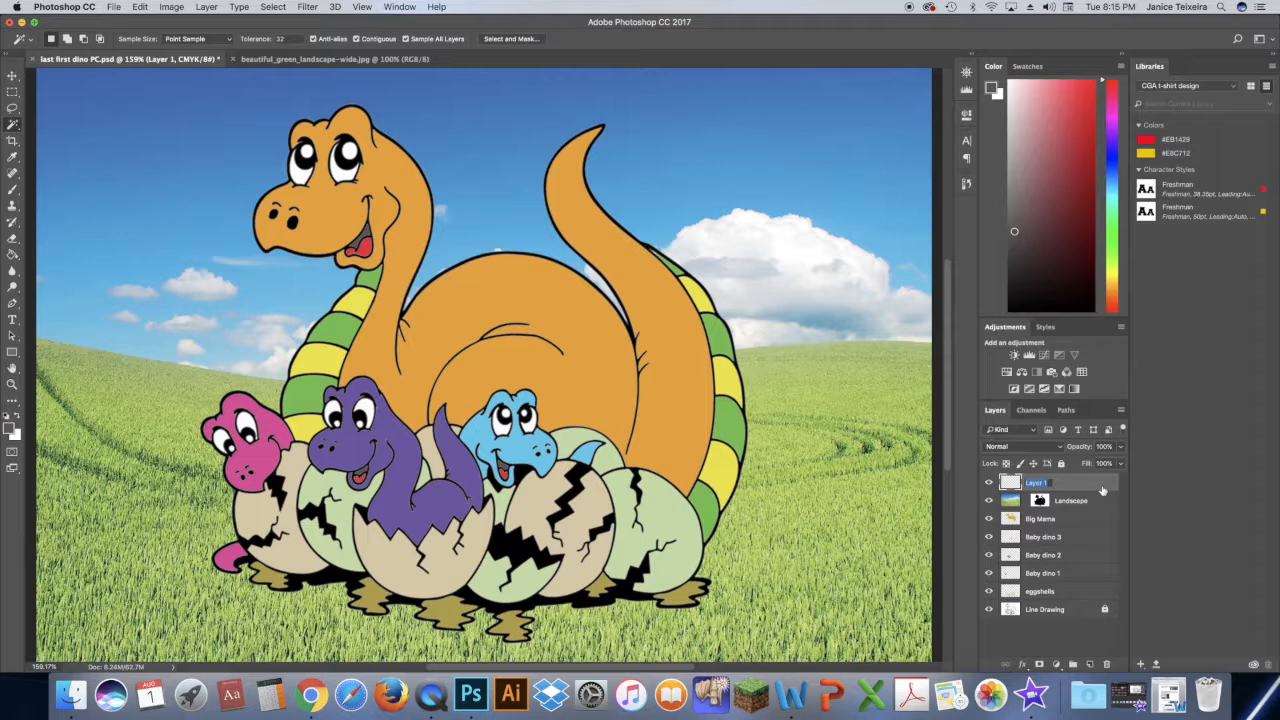
text(shadows)
key(Return)
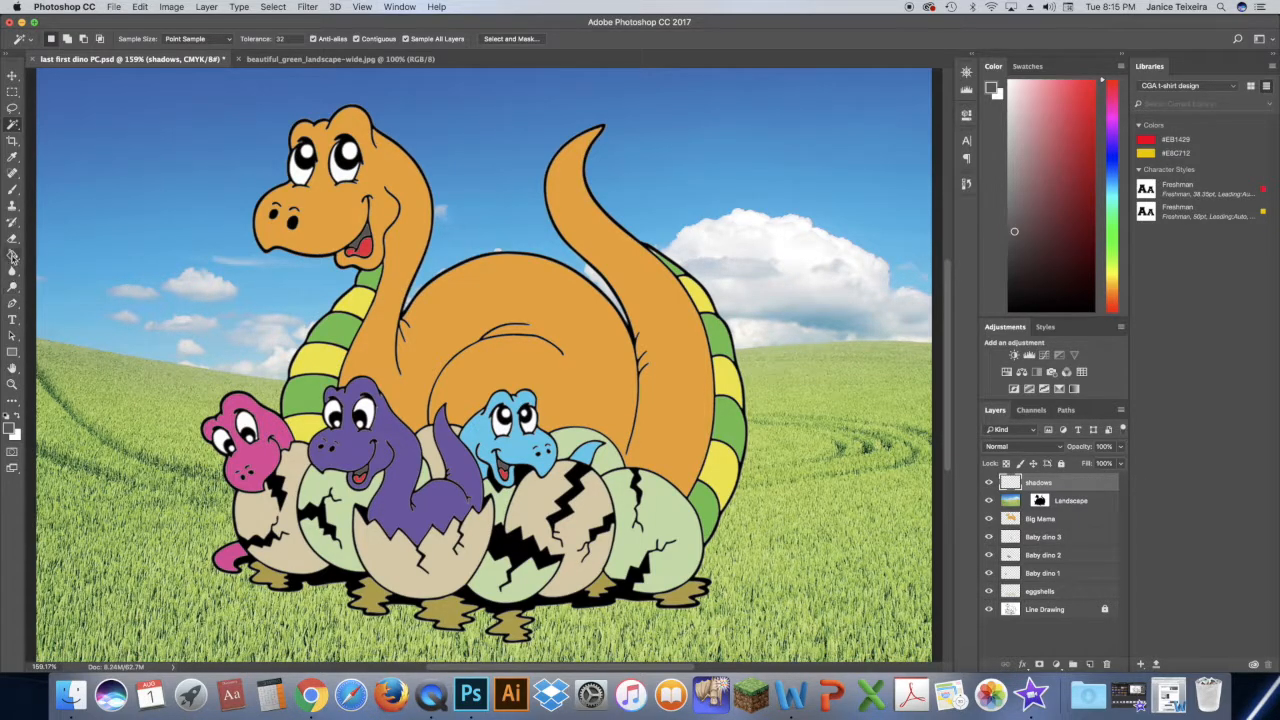
- Set up the Brush tool with a soft 35 px tip, 52% opacity and 51% flow
click(12, 189)
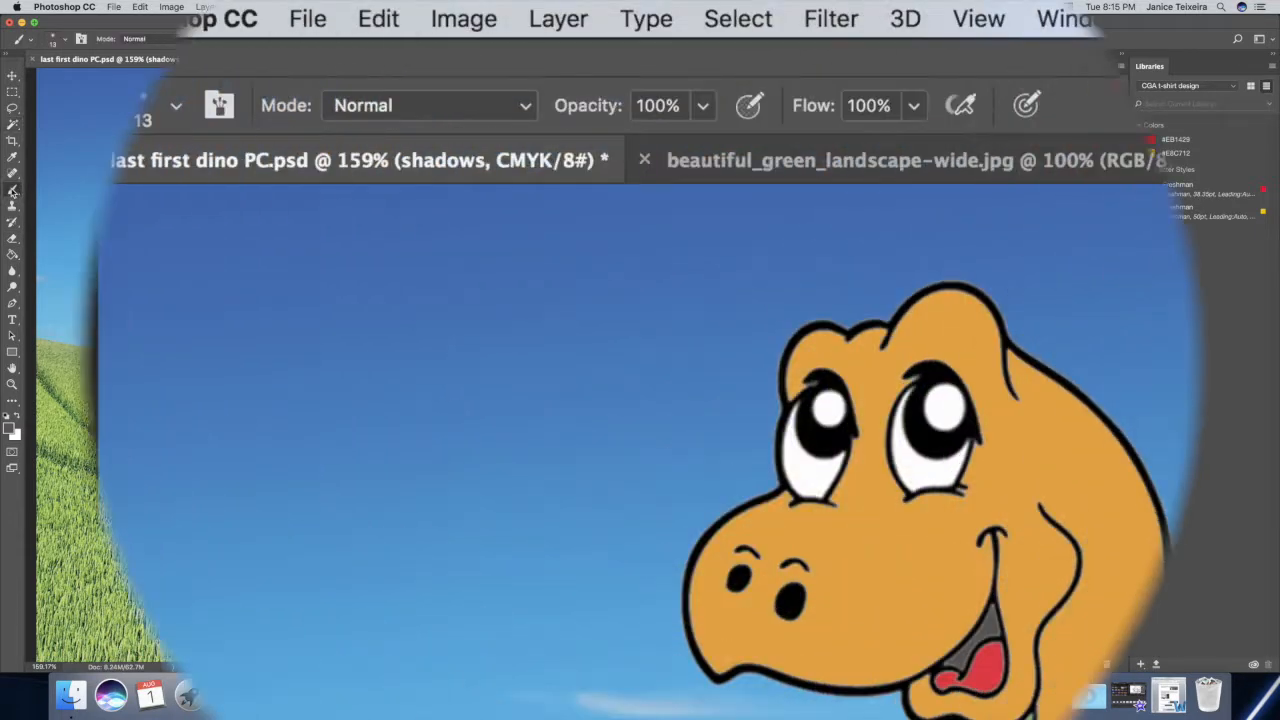
click(178, 103)
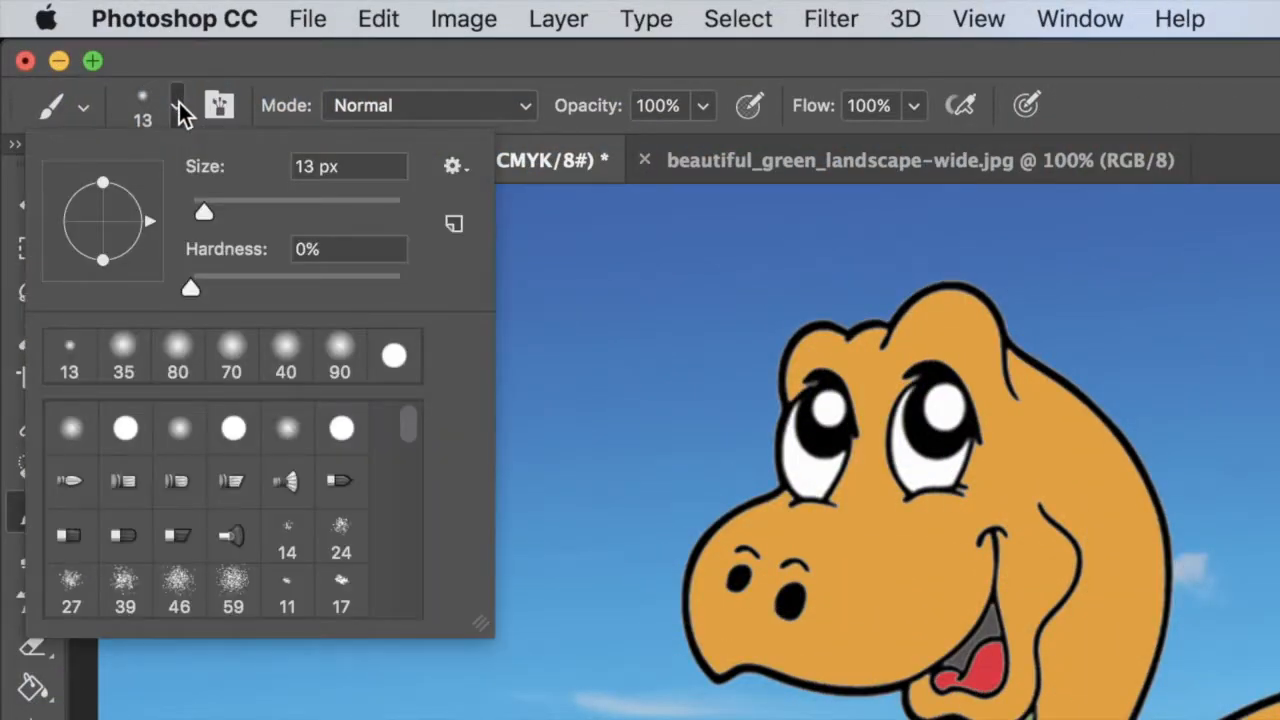
click(122, 353)
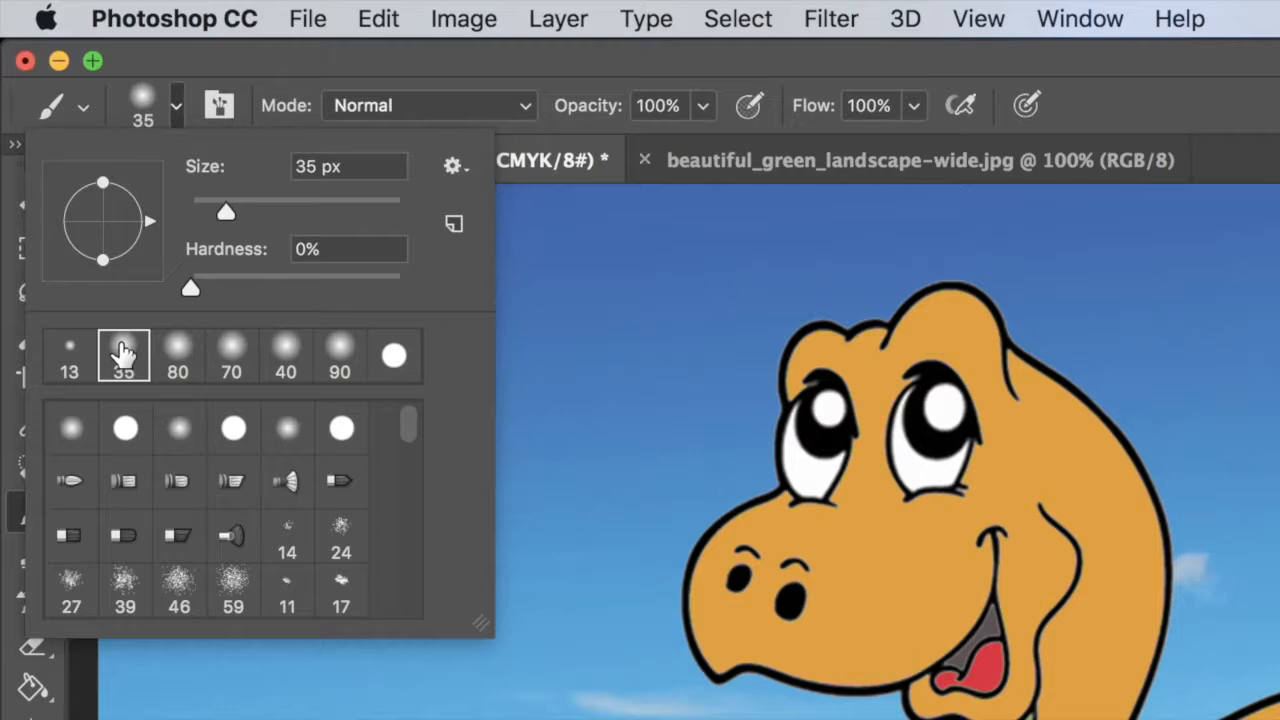
click(1221, 96)
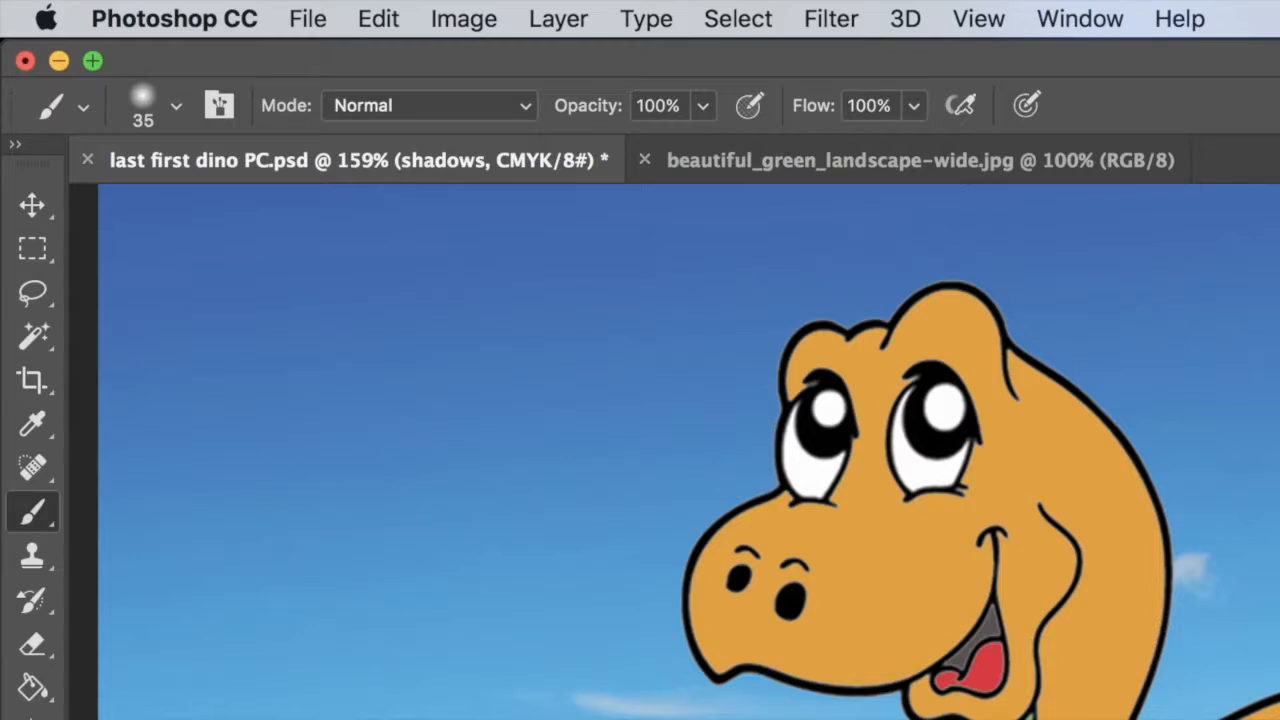
click(704, 105)
click(631, 142)
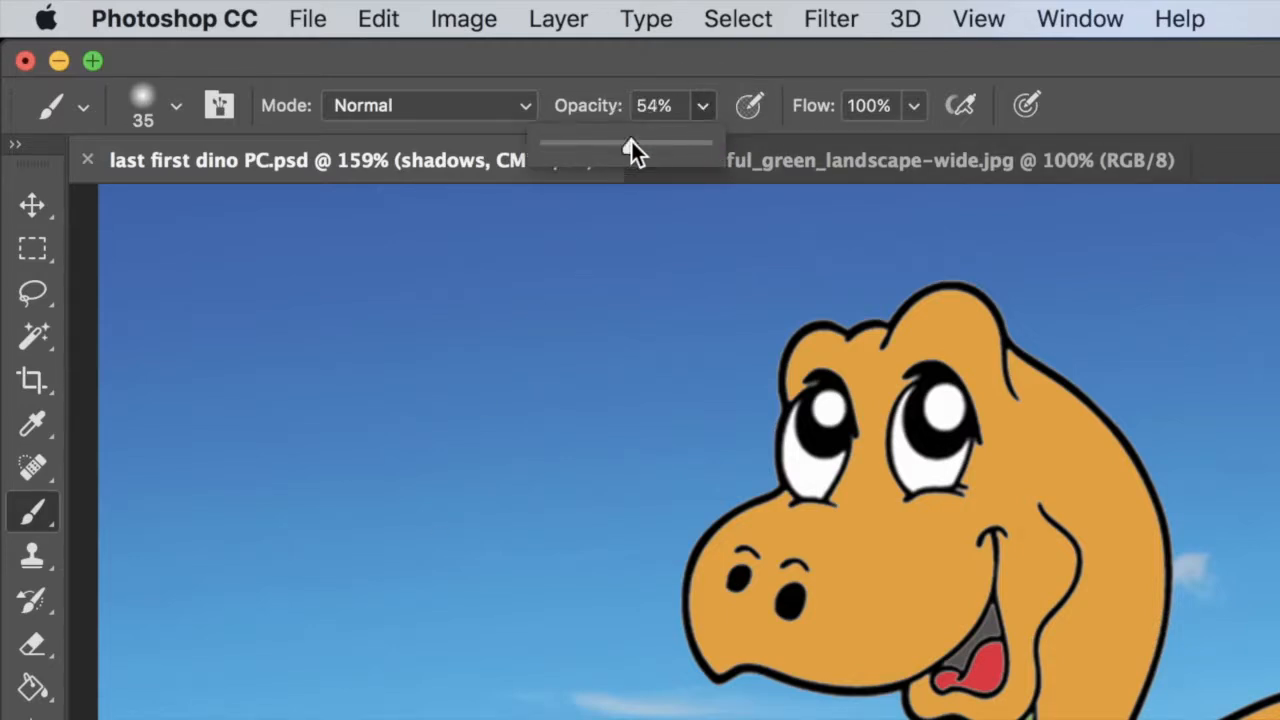
click(915, 106)
click(839, 145)
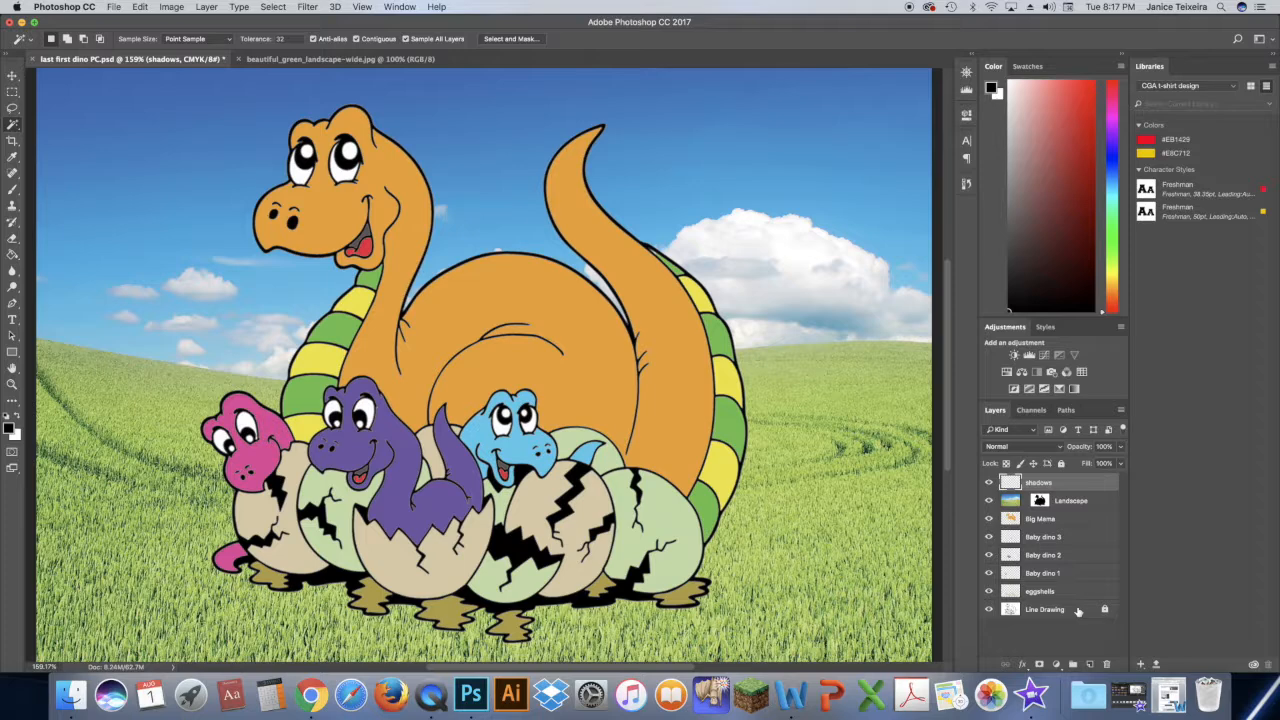
- Select the background from the Line Drawing layer with Sample All Layers off, and paint a soft black 125 px ground shadow on the shadows layer
click(1072, 610)
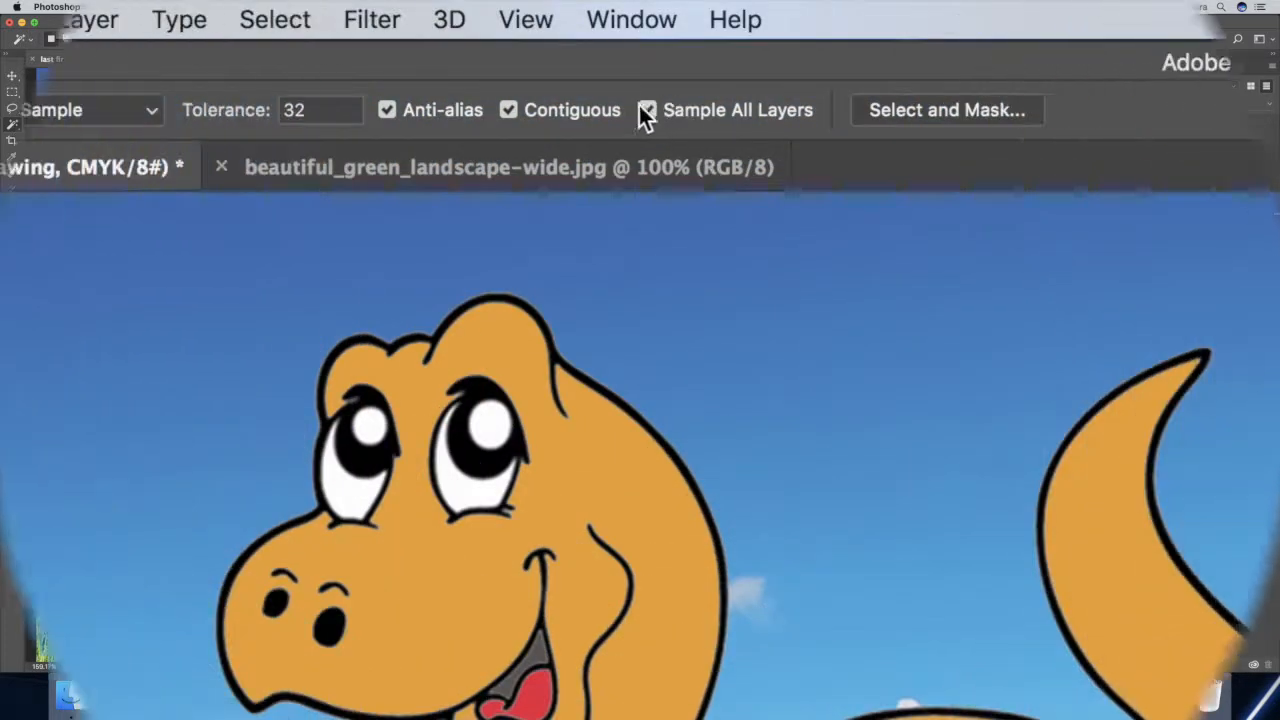
click(647, 110)
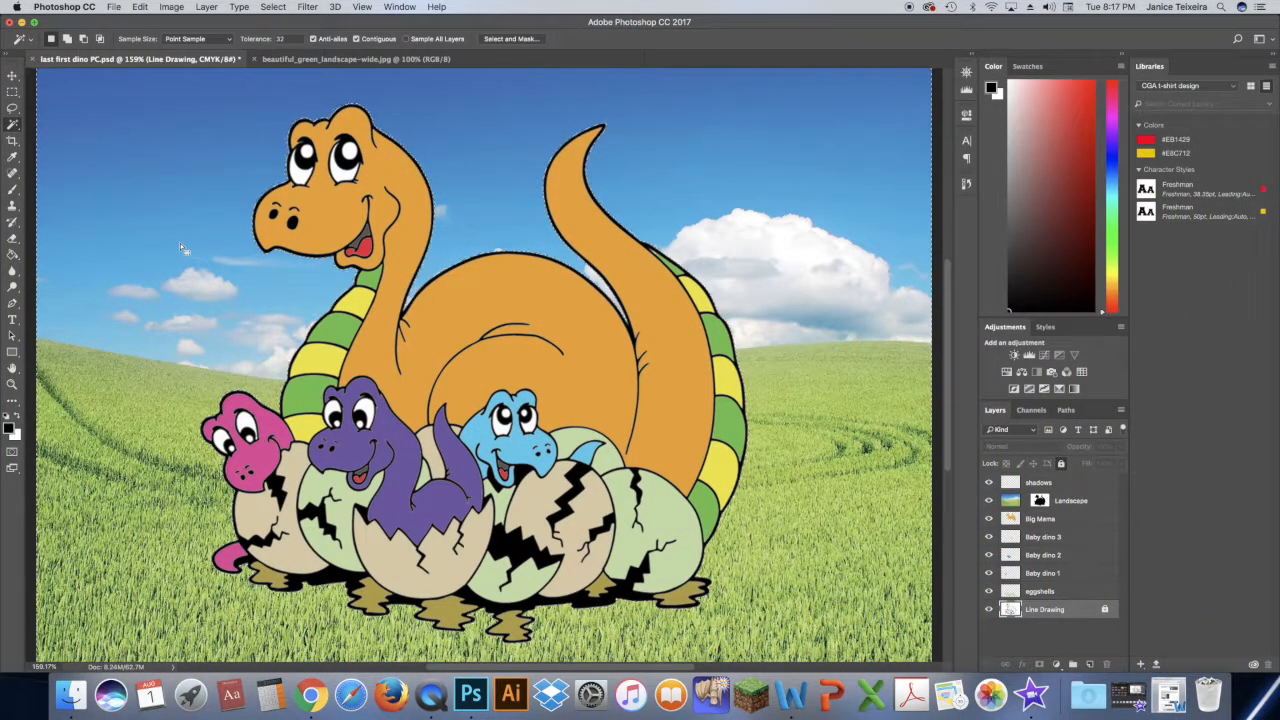
click(1062, 484)
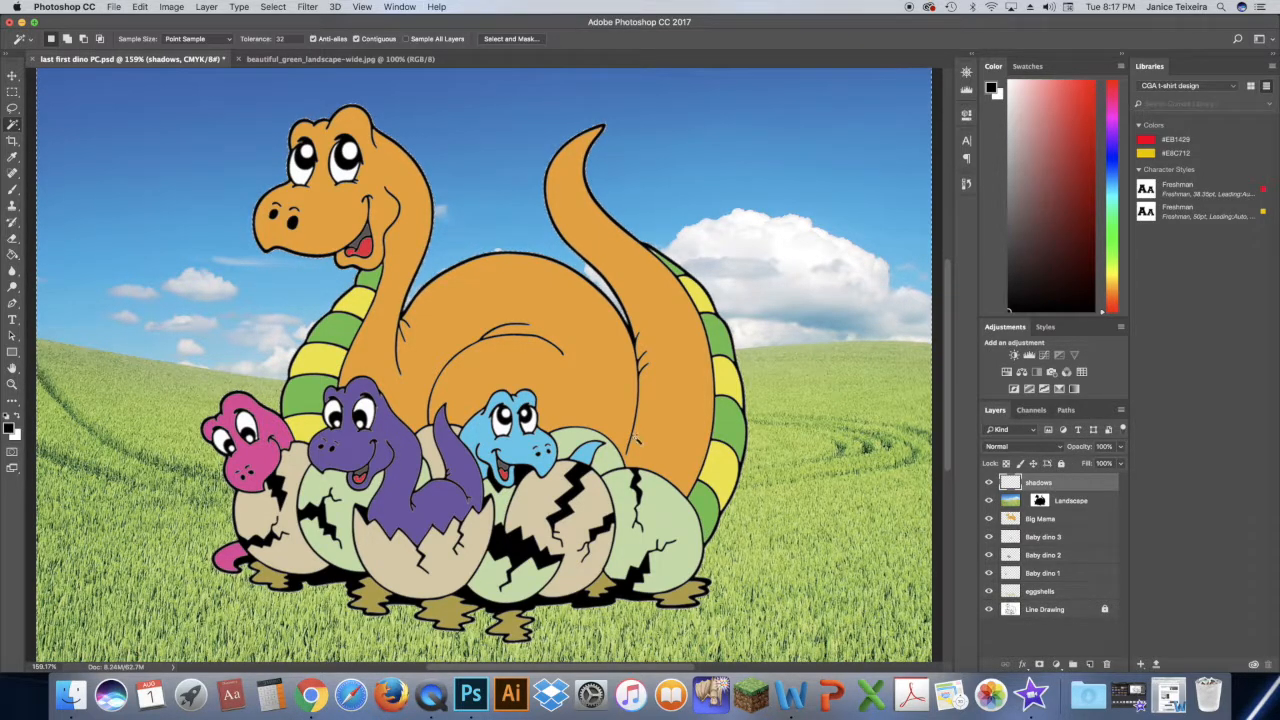
click(12, 189)
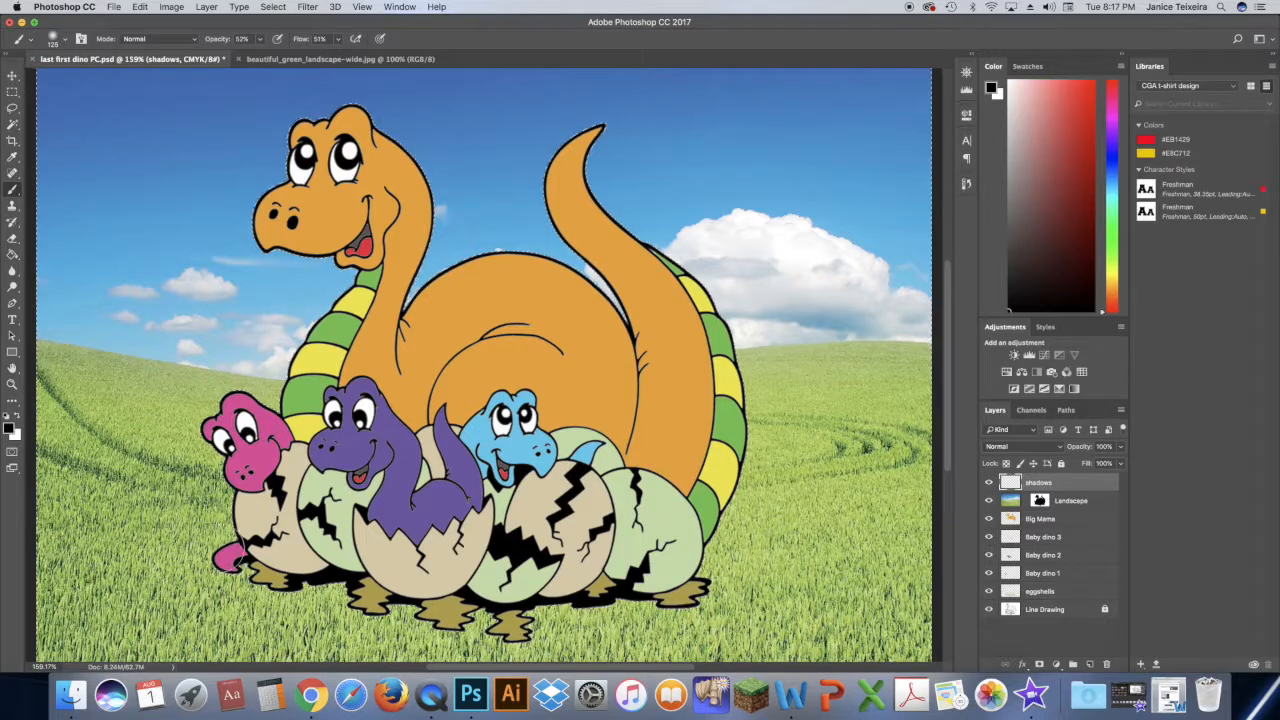
mouse_move(249, 571)
mouse_down()
mouse_move(462, 632)
mouse_move(497, 621)
mouse_up()
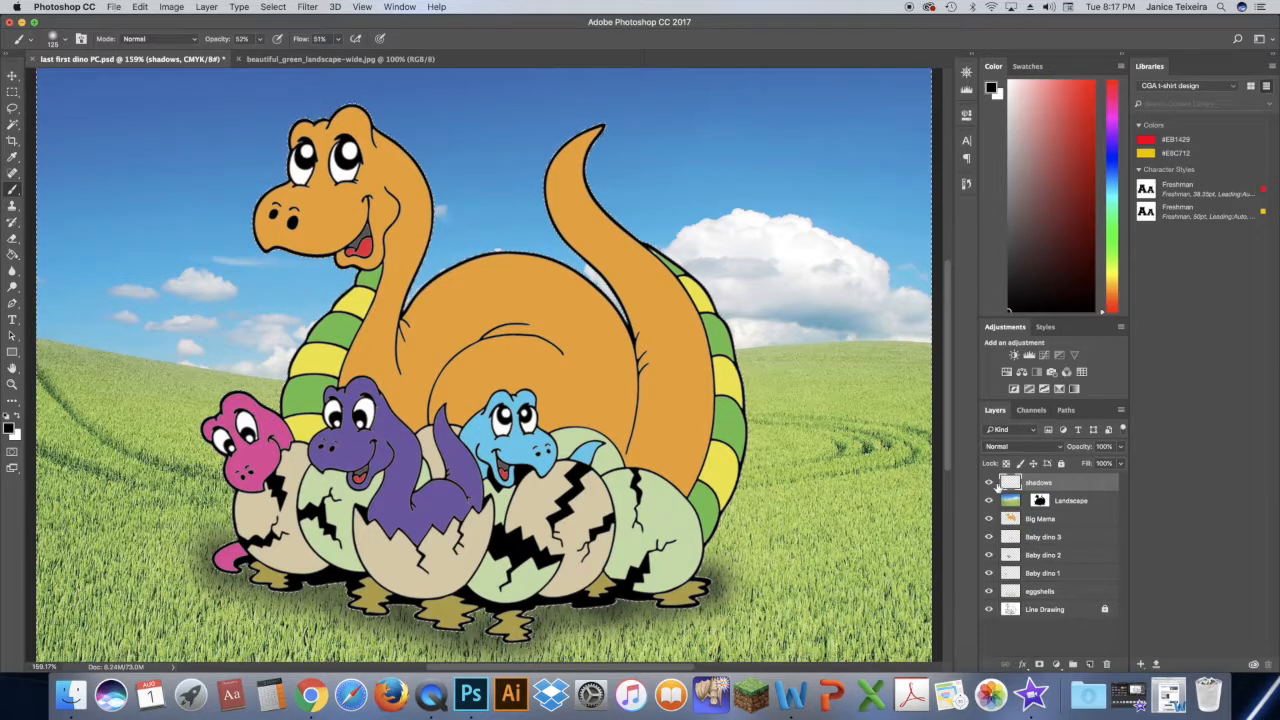
- Hide and reshow the shadows layer to compare the ground shadow, and save the document
click(989, 483)
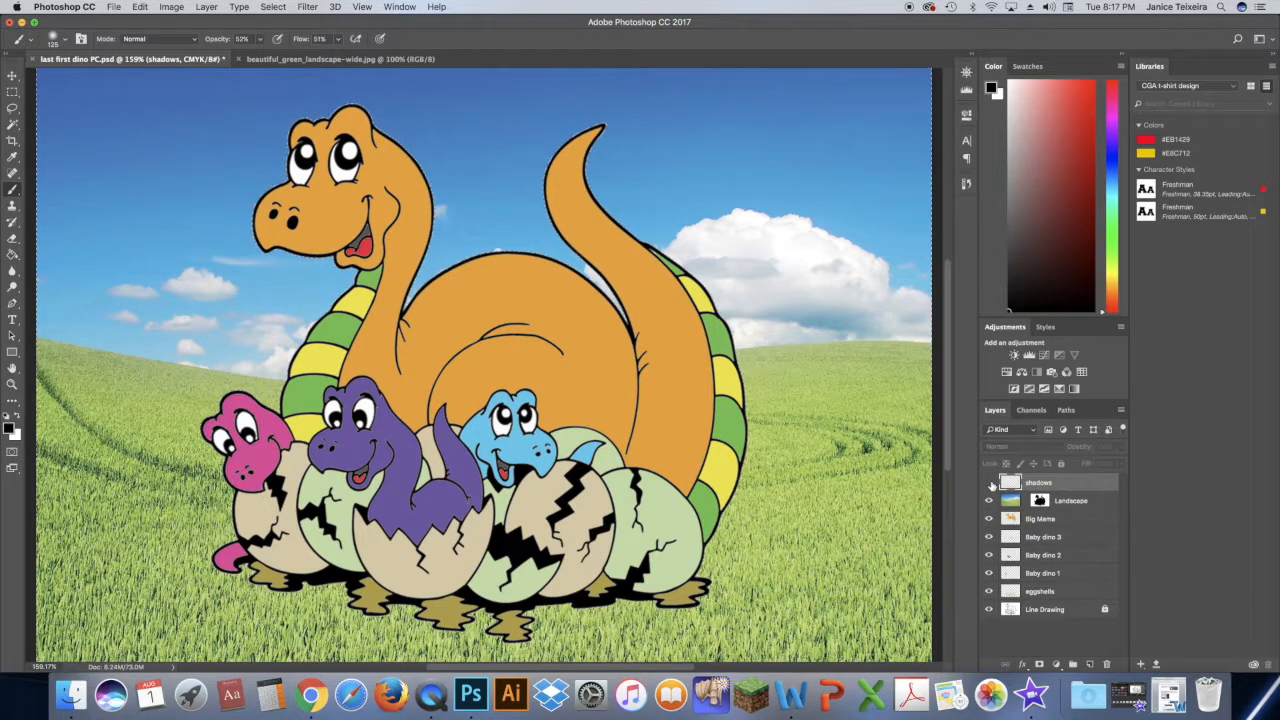
click(990, 484)
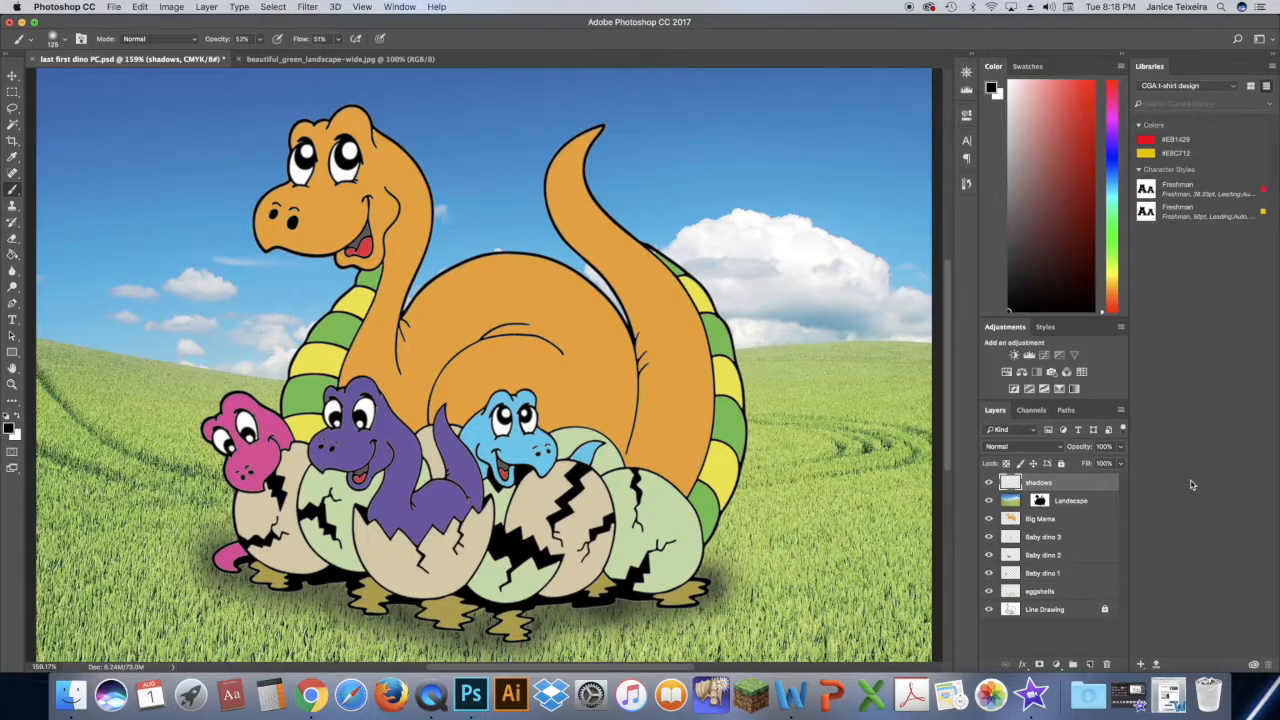
click(114, 7)
click(131, 128)
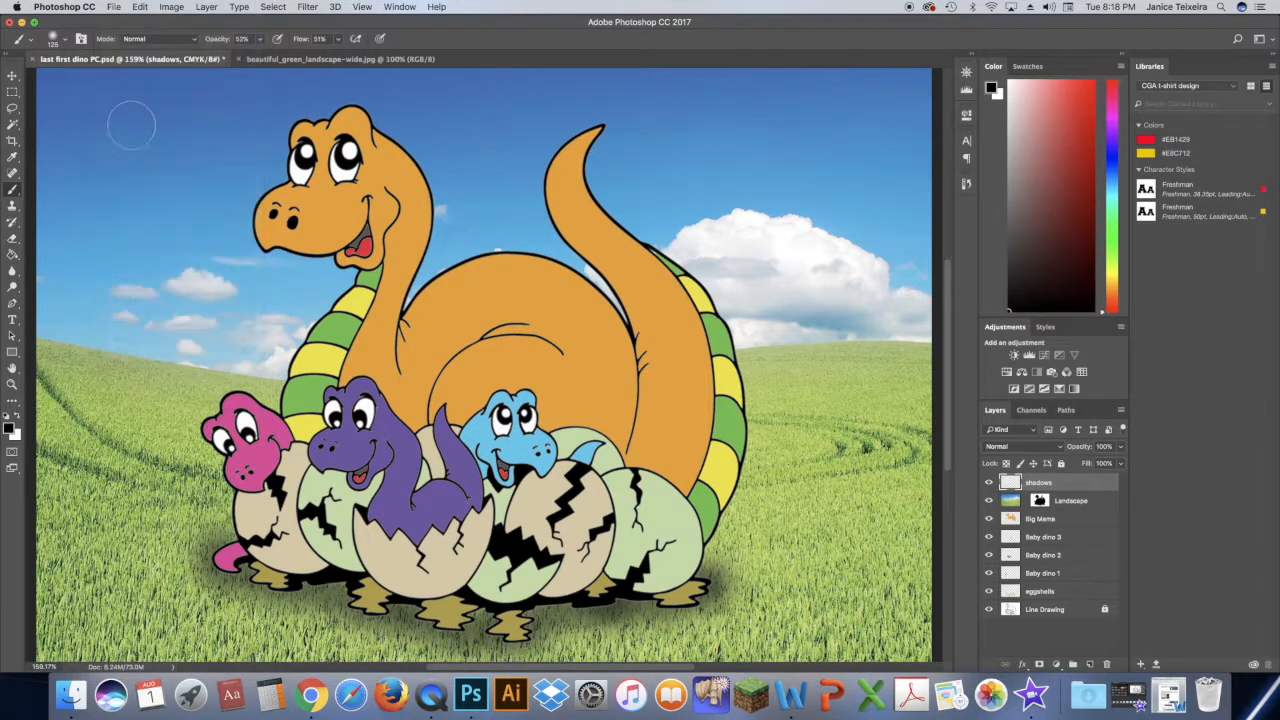